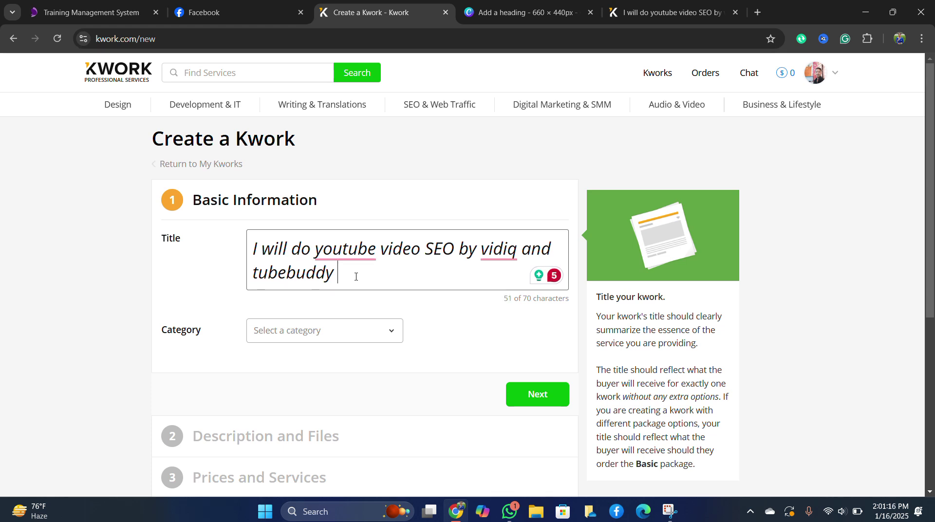
Finish the title with 'for your channel' and accept Grammarly's 'YouTube' spelling correction.
type("for your ")
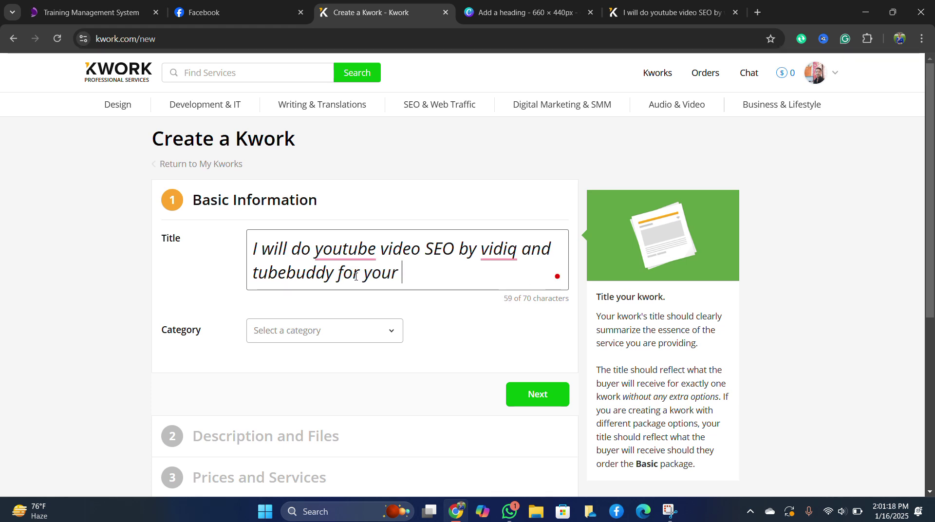
type("channel")
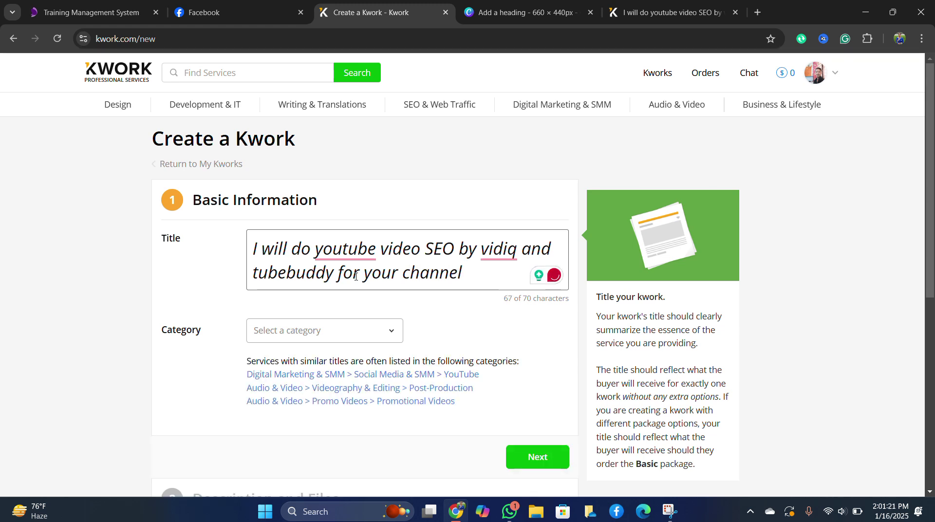
mouse_move(362, 254)
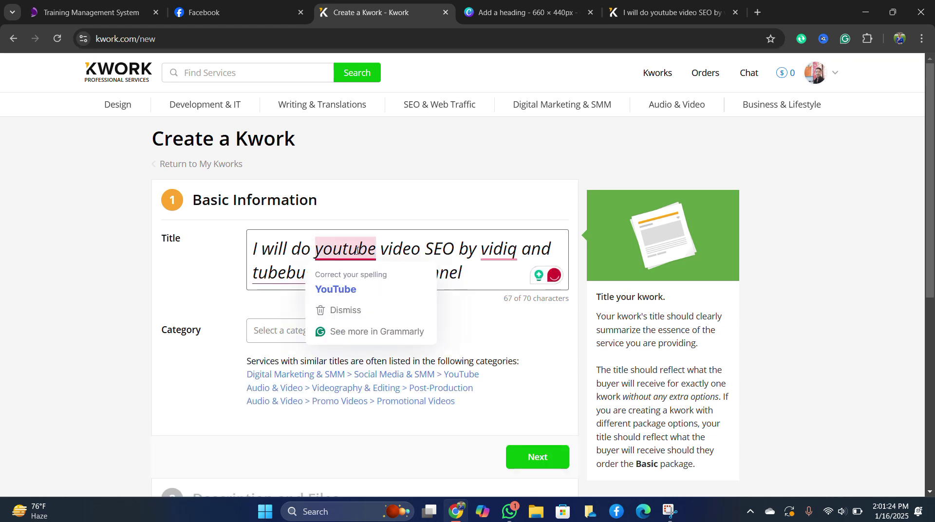
left_click(349, 292)
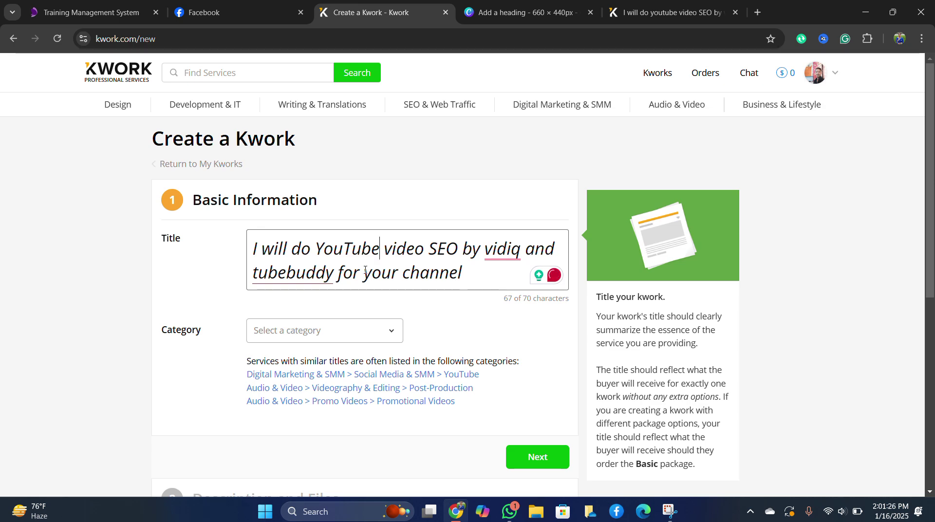
scroll(353, 257, "down", 1)
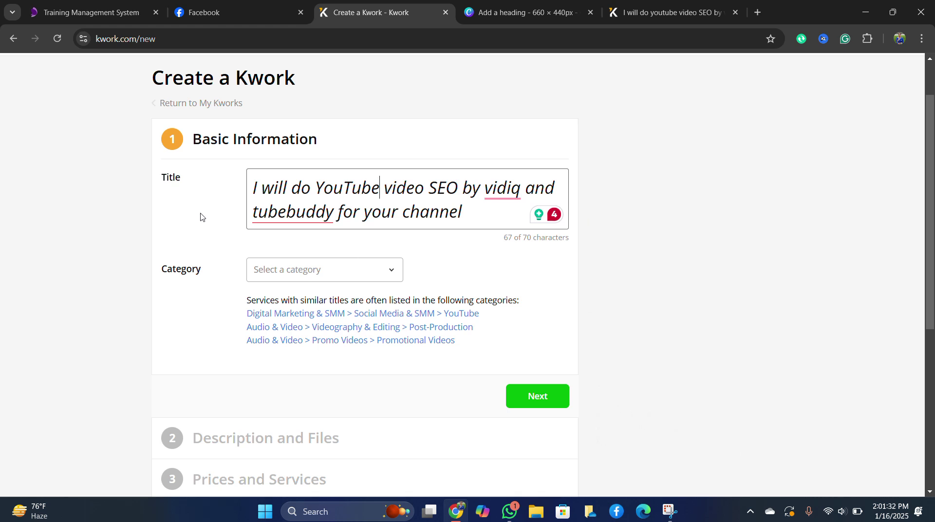
File the kwork under SEO & Web Traffic > On-Page SEO with Full SEO as service type.
left_click(372, 271)
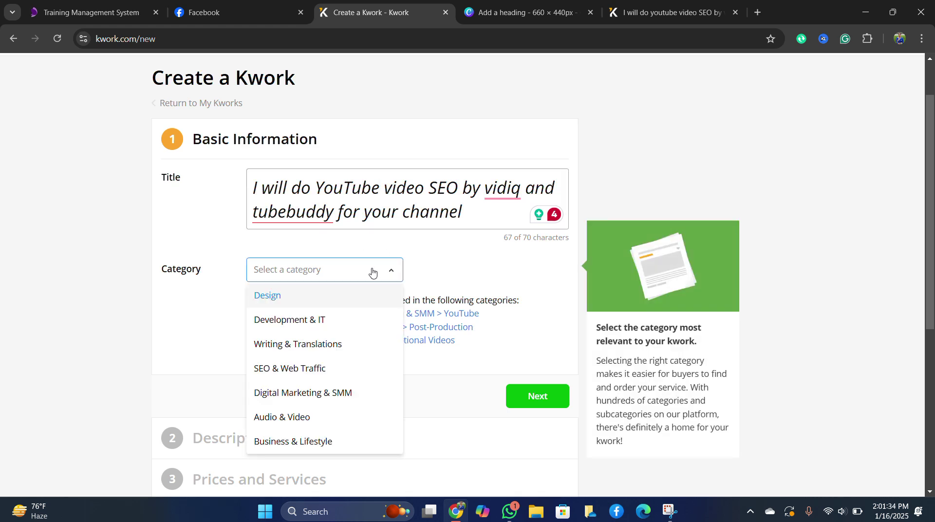
left_click(290, 371)
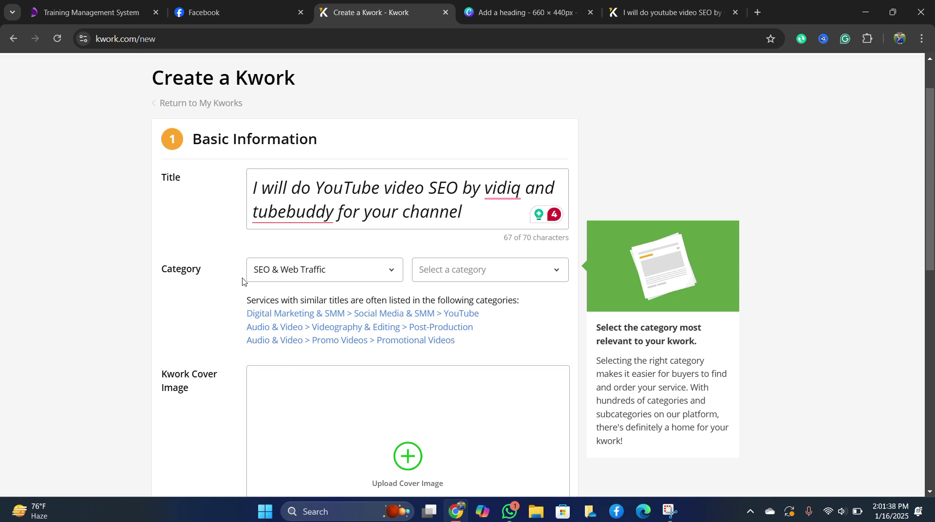
scroll(321, 268, "down", 2)
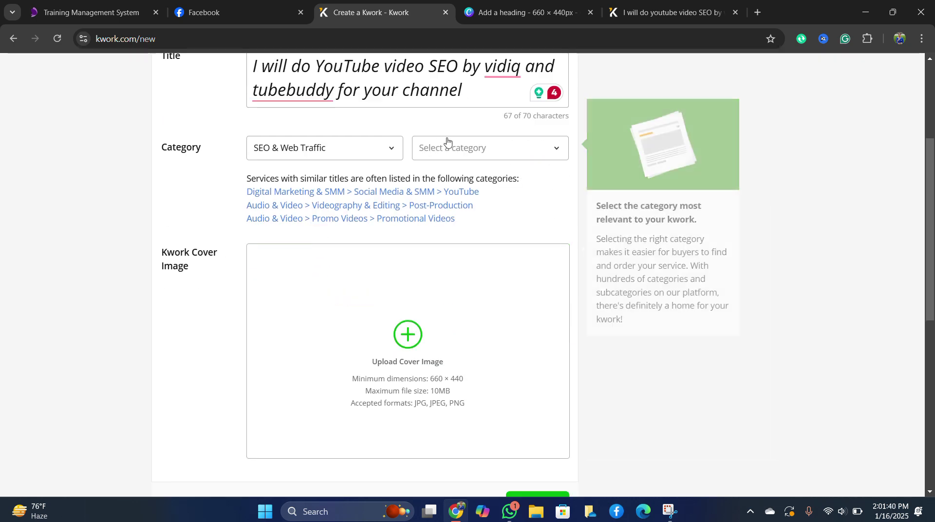
left_click(478, 152)
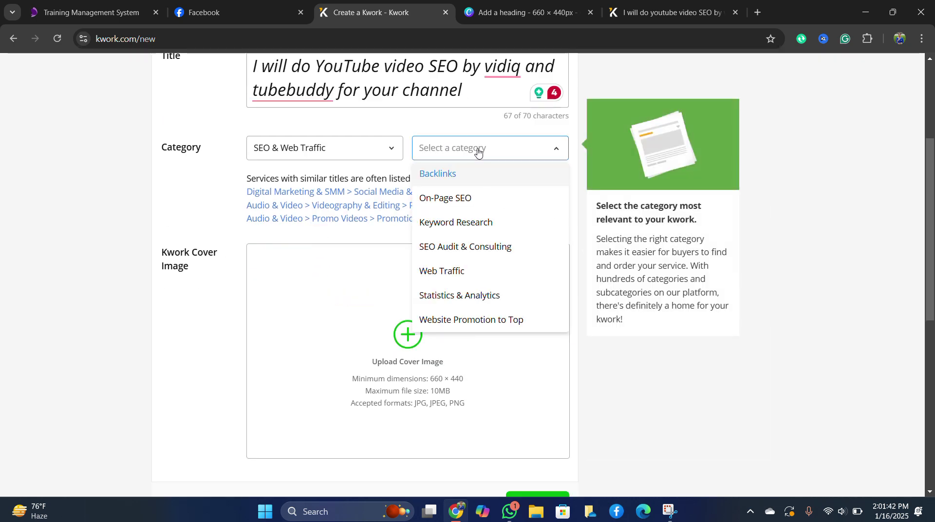
left_click(454, 198)
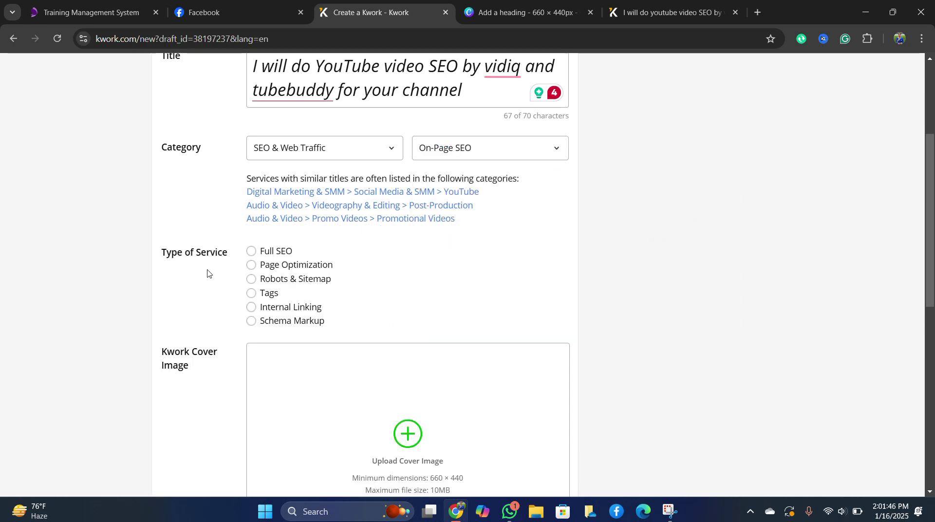
left_click(251, 251)
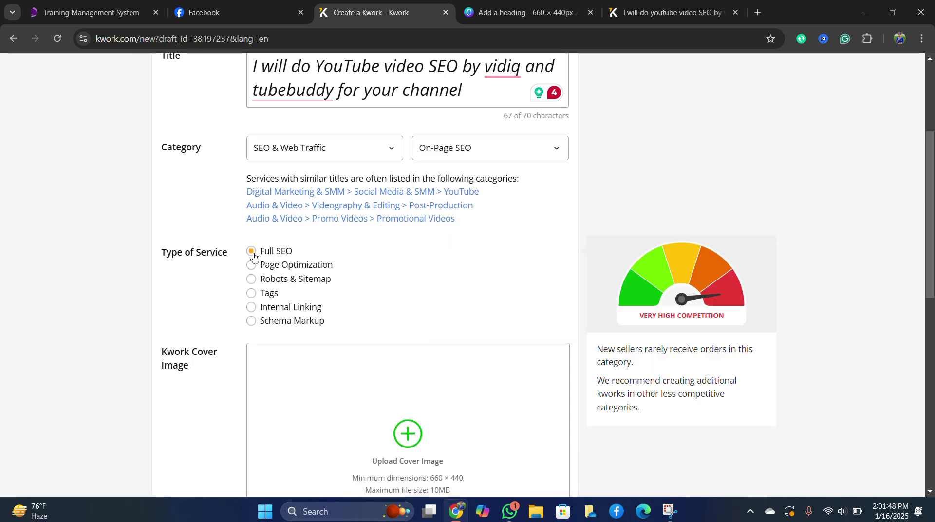
scroll(246, 321, "down", 3)
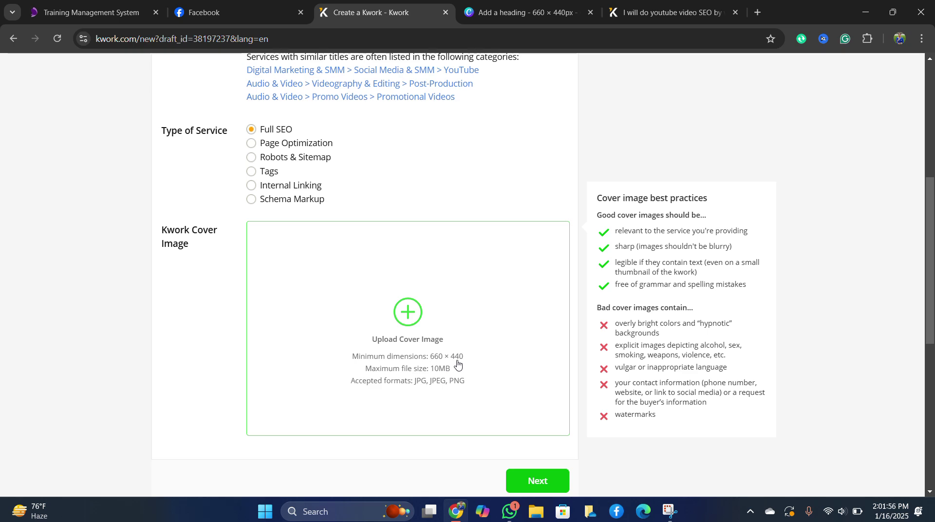
left_click(568, 10)
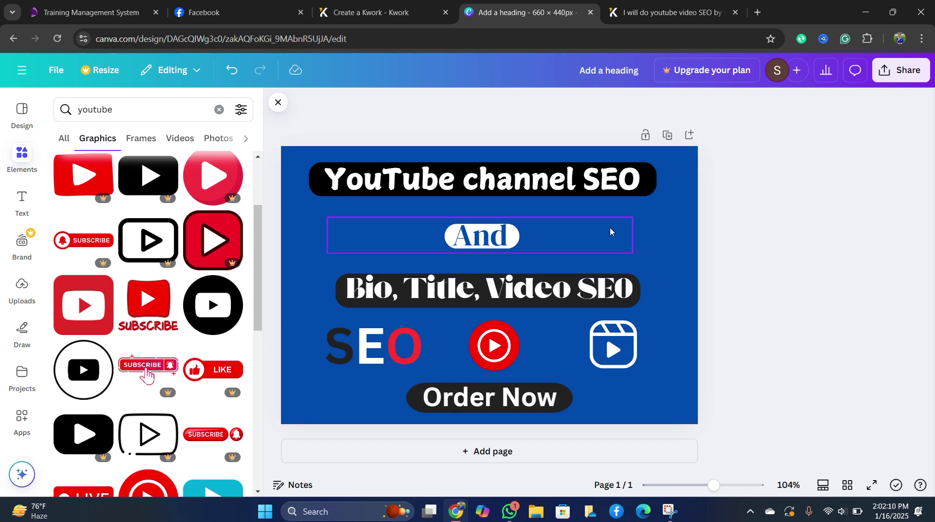
Download the Canva YouTube channel SEO cover as a 660 × 440 PNG, then return to Create a Kwork.
left_click(900, 70)
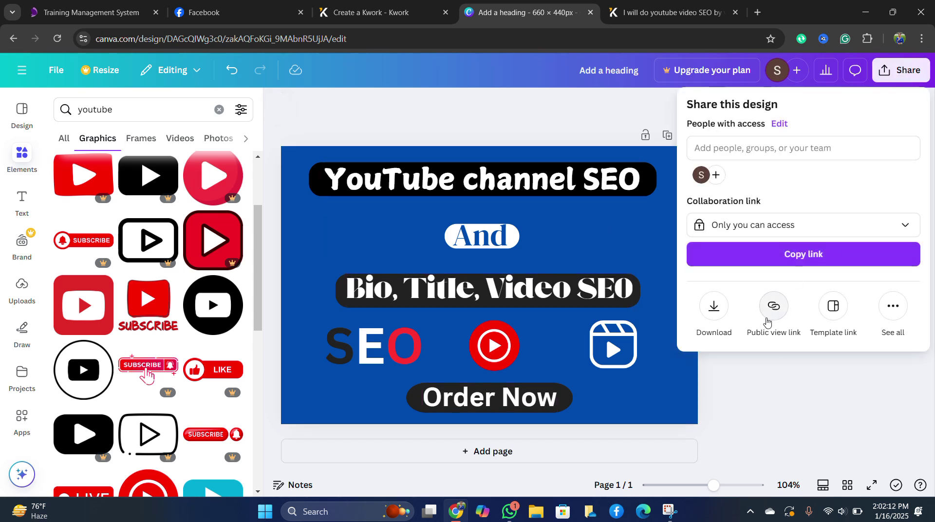
left_click(712, 316)
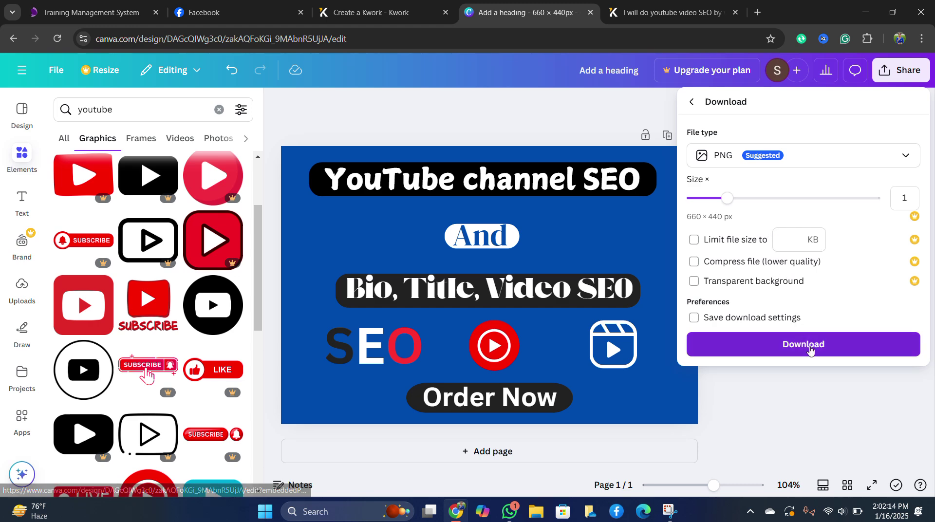
left_click(811, 347)
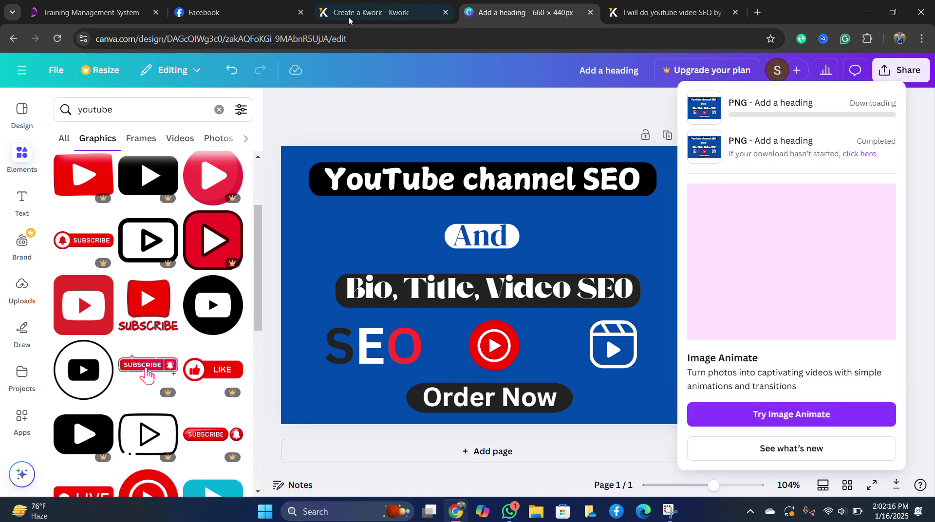
left_click(370, 12)
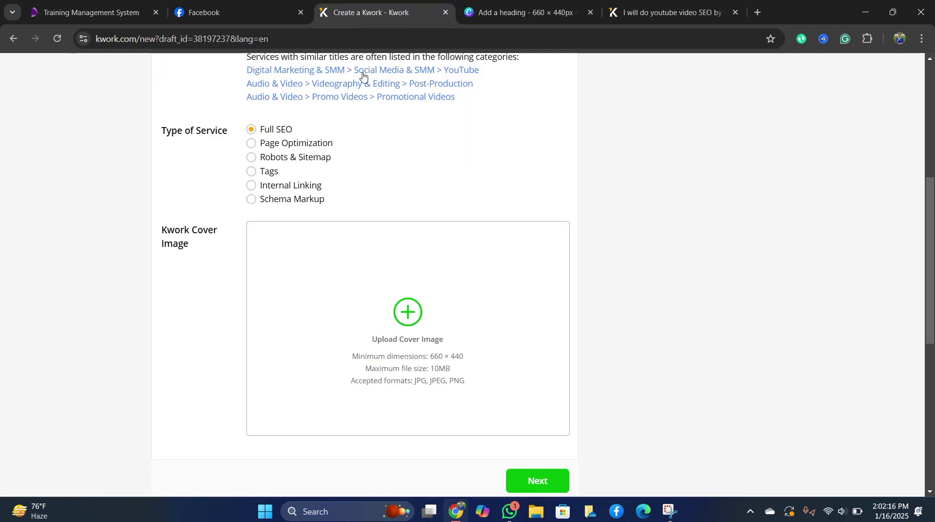
Upload 'Add a heading (1)' from Downloads as the kwork cover image.
left_click(412, 313)
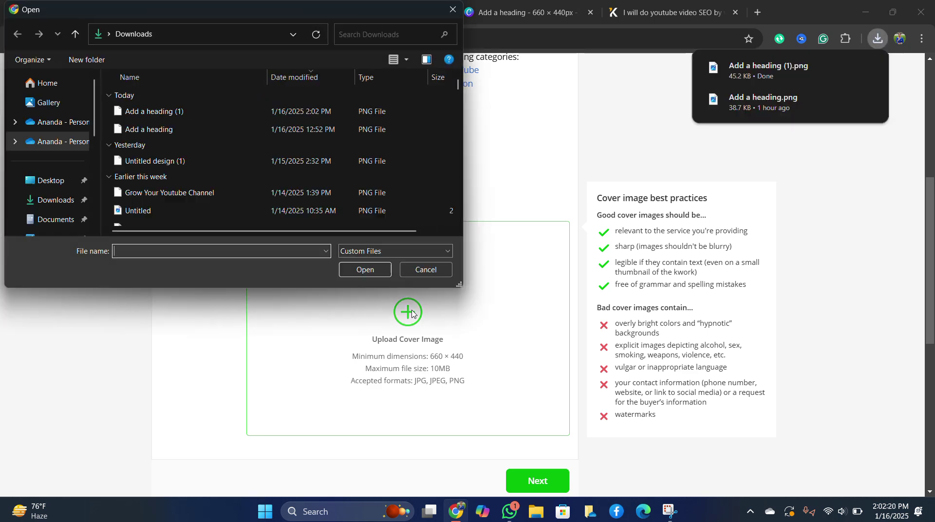
left_click(146, 111)
left_click(366, 270)
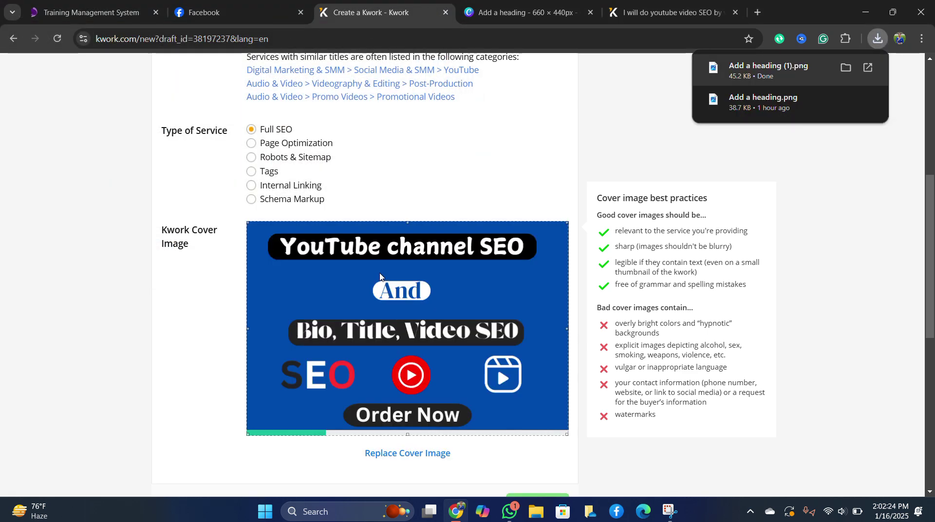
Continue to the Description and Files step.
scroll(375, 325, "down", 3)
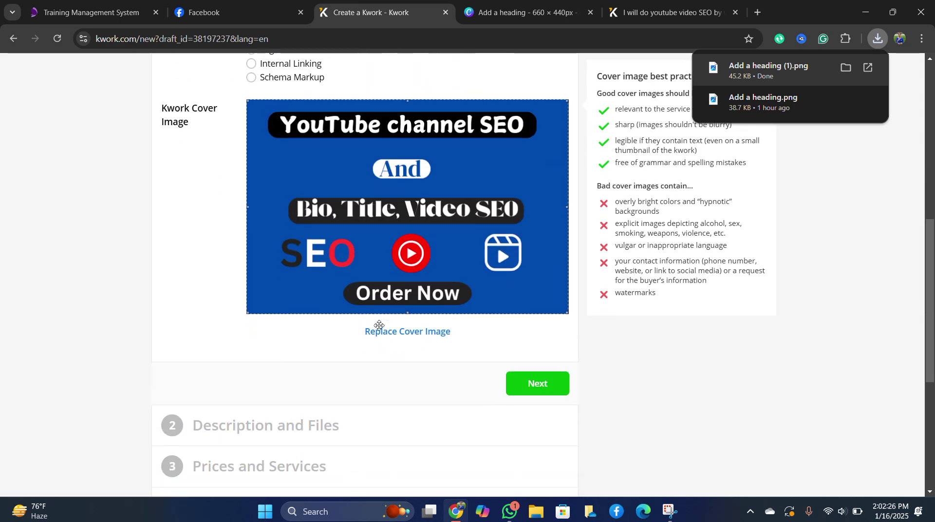
scroll(375, 325, "down", 1)
scroll(375, 325, "down", 2)
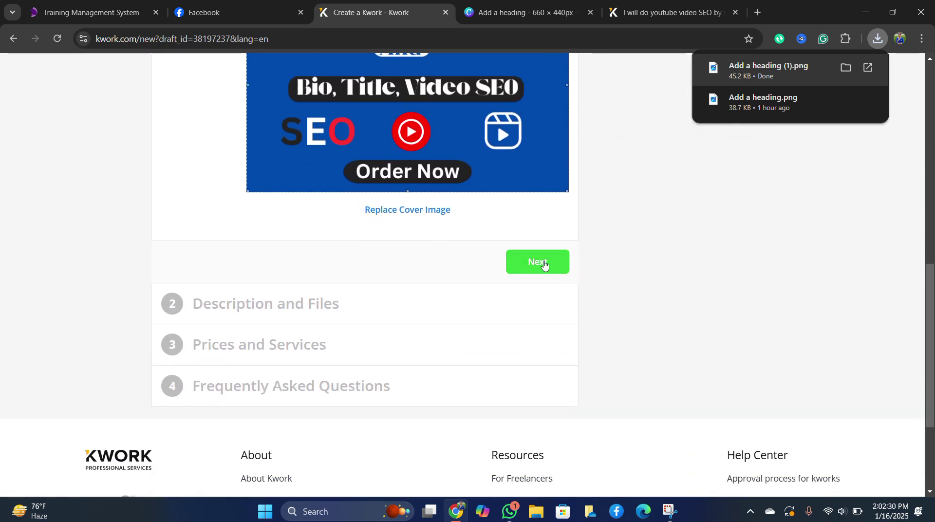
left_click(544, 265)
scroll(472, 290, "down", 2)
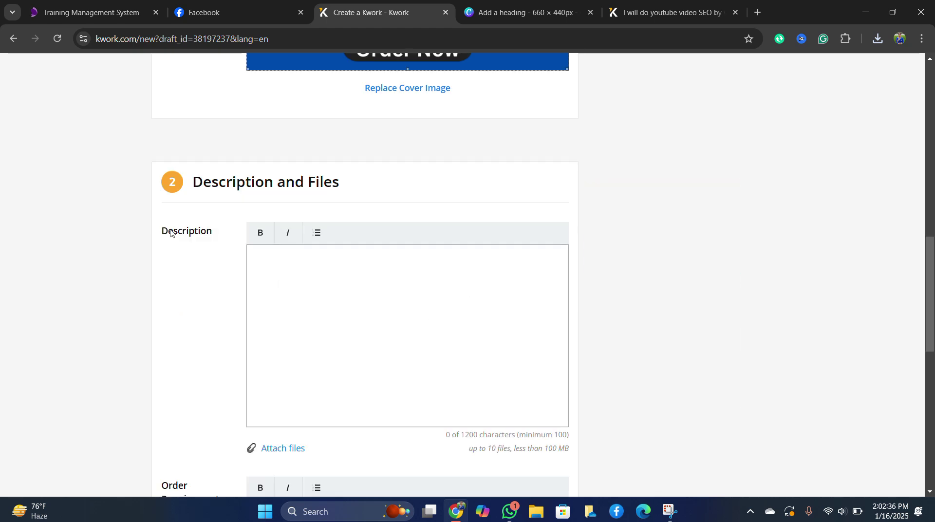
Open the existing YouTube video SEO gig and copy its Kwork Overview text.
left_click(668, 12)
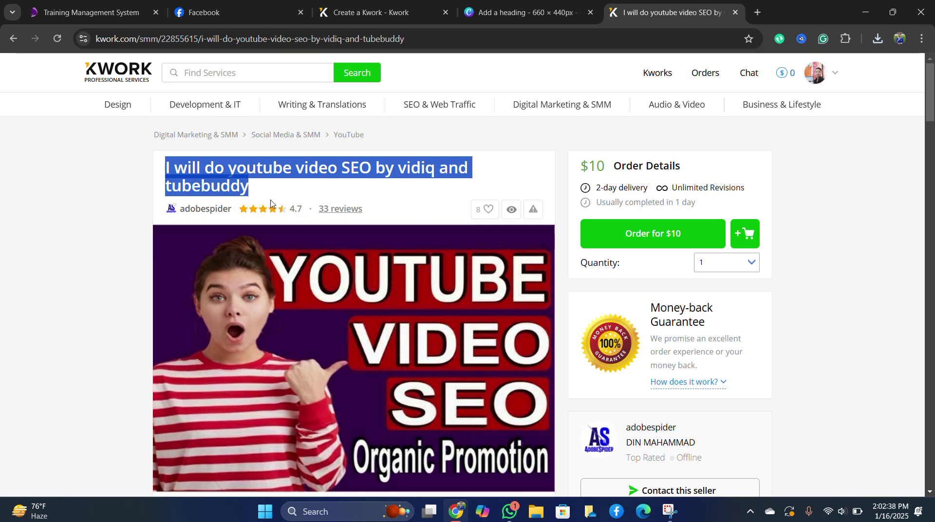
scroll(266, 225, "down", 1)
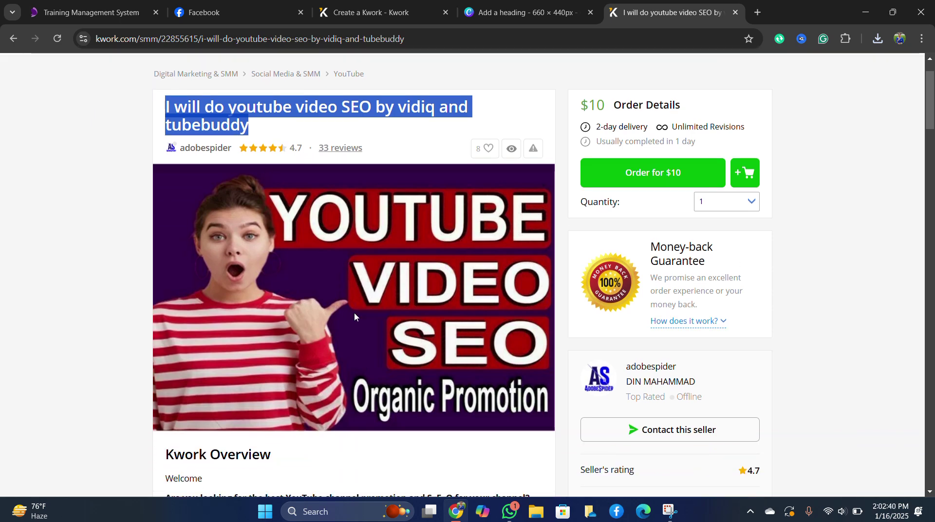
scroll(322, 241, "down", 5)
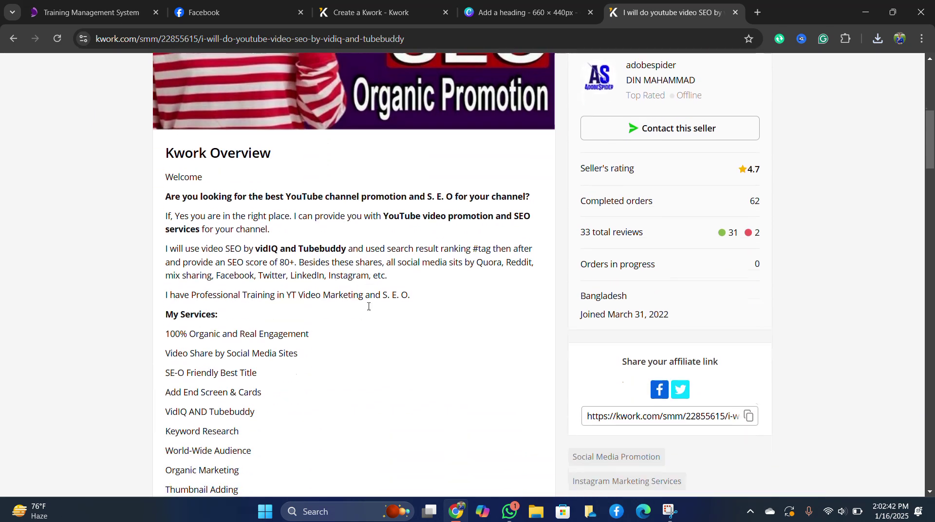
left_click_drag(160, 151, 291, 151)
left_click_drag(166, 173, 246, 466)
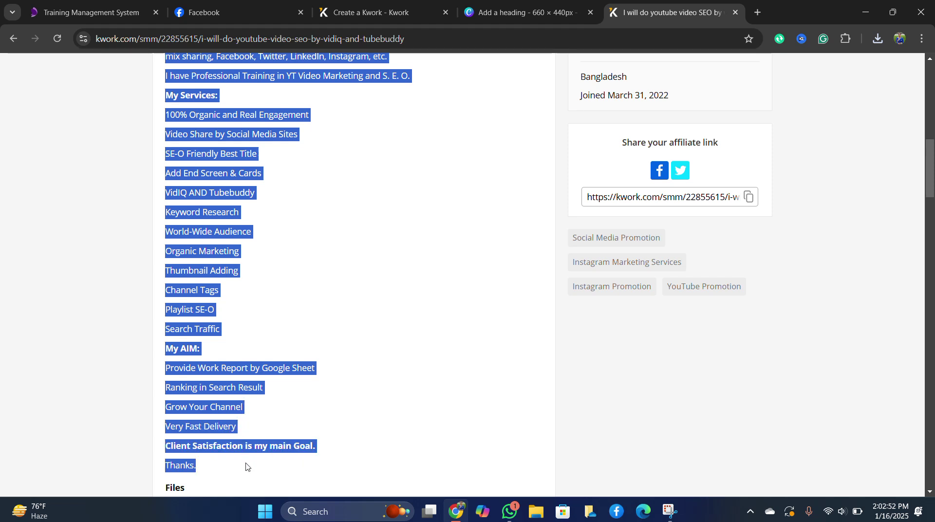
right_click(206, 270)
left_click(252, 289)
Review the overview's Welcome text and My Services list, leaving no text selected.
scroll(319, 253, "up", 6)
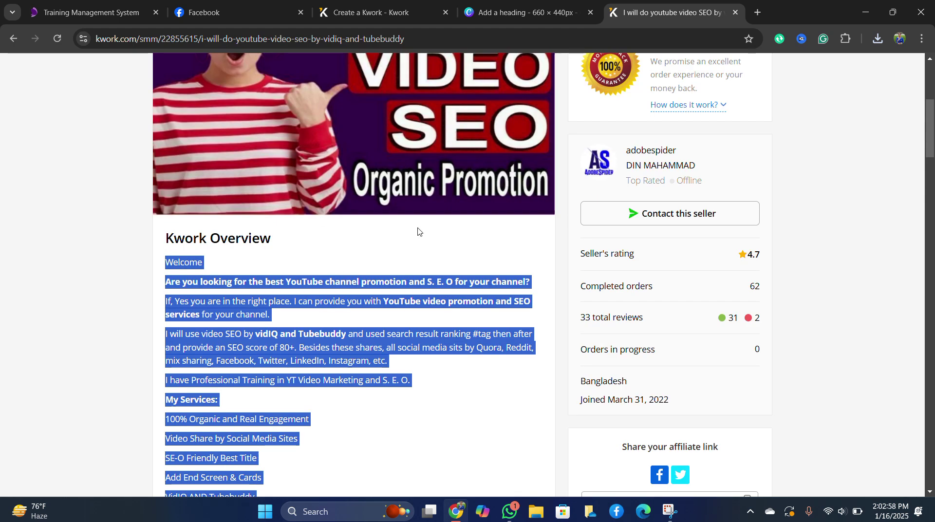
scroll(290, 311, "down", 4)
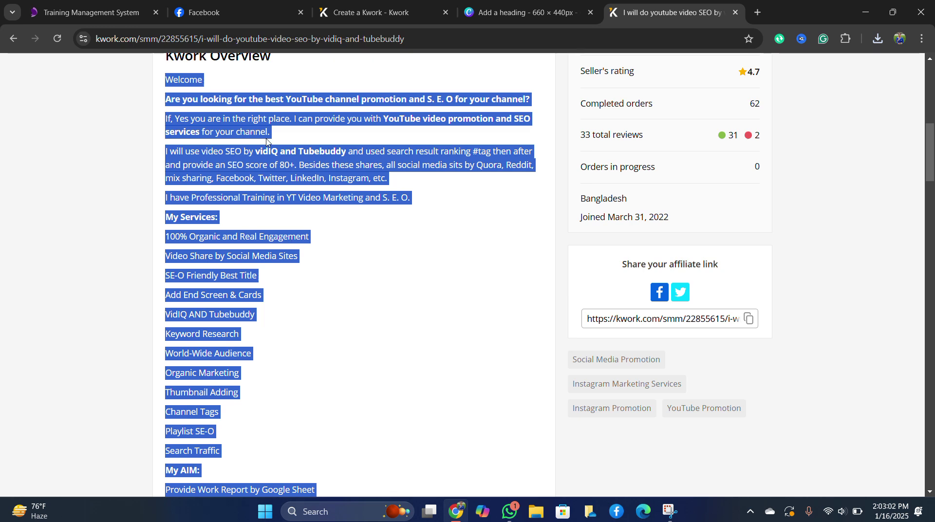
left_click(191, 99)
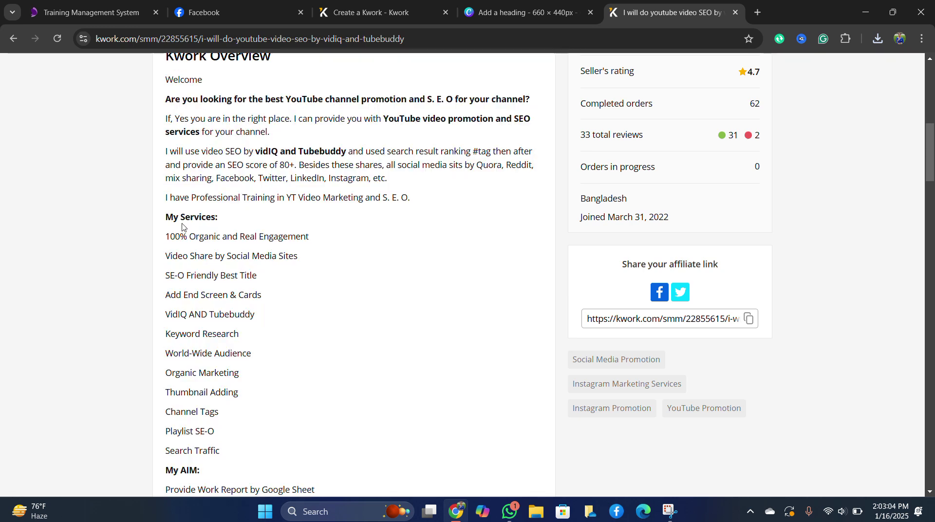
left_click_drag(165, 220, 247, 446)
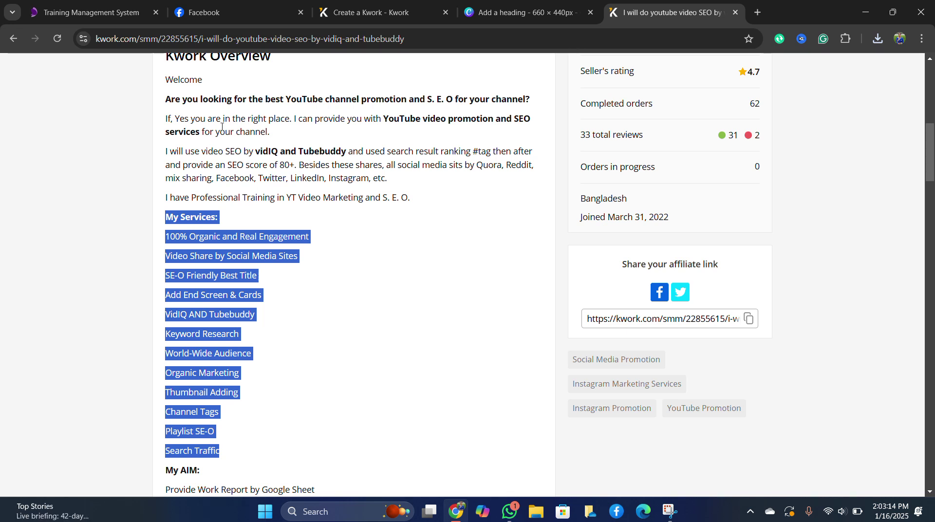
left_click_drag(164, 79, 412, 200)
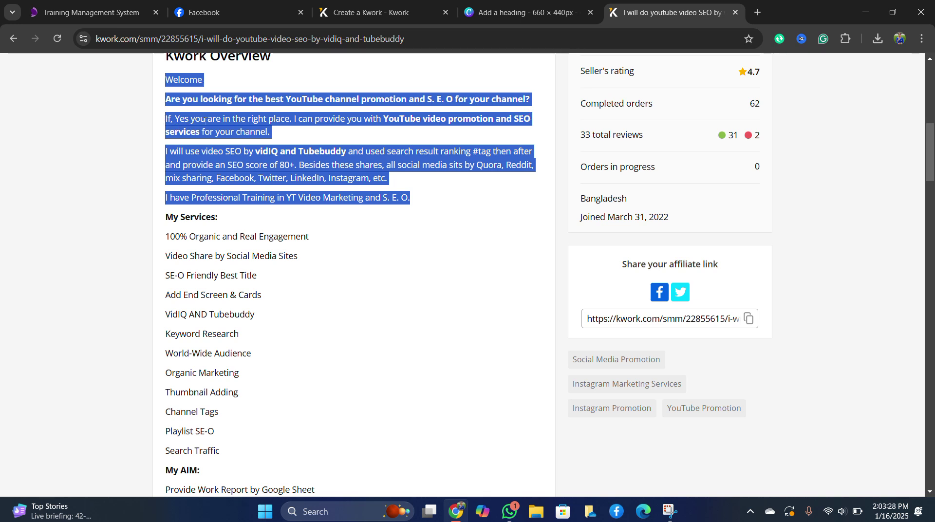
left_click(273, 131)
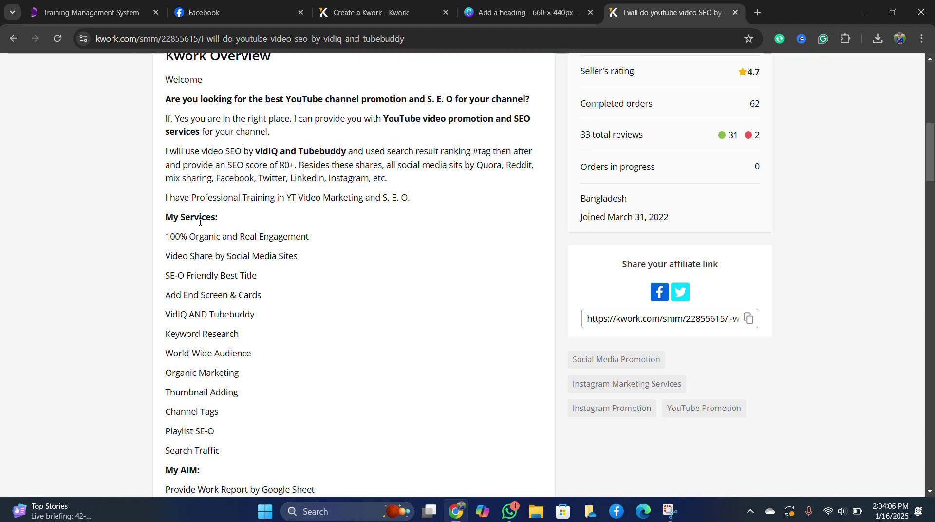
Copy the existing gig's description from 'Welcome' through 'Thanks.' and return to the draft.
scroll(200, 222, "down", 1)
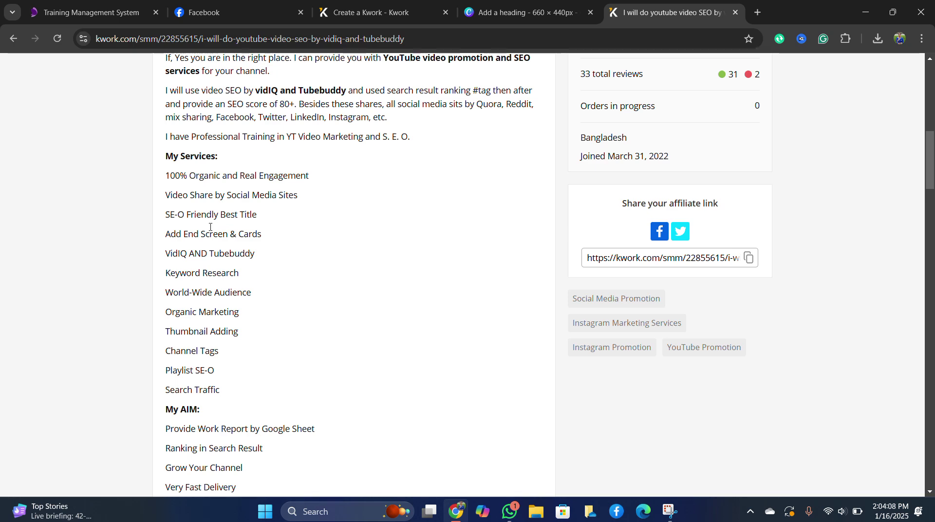
scroll(224, 340, "up", 3)
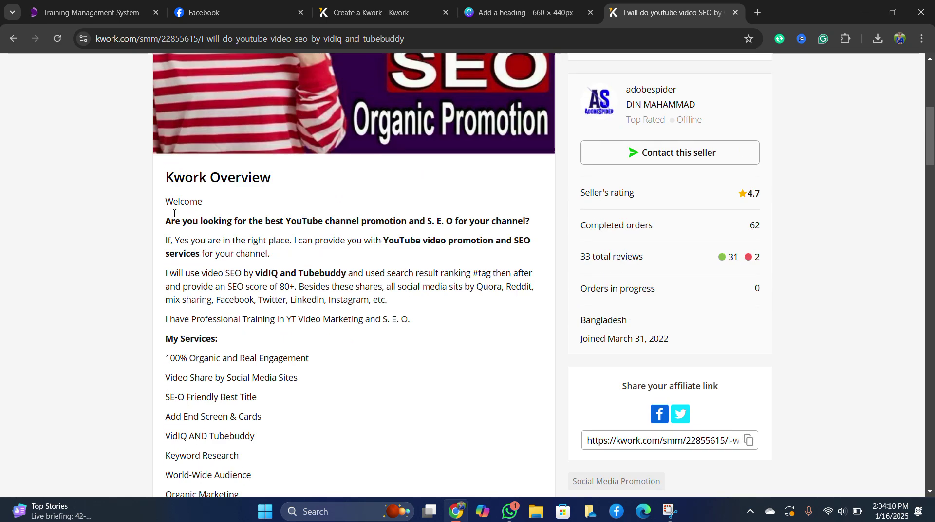
left_click_drag(166, 205, 302, 468)
scroll(280, 473, "down", 4)
right_click(203, 251)
left_click(237, 263)
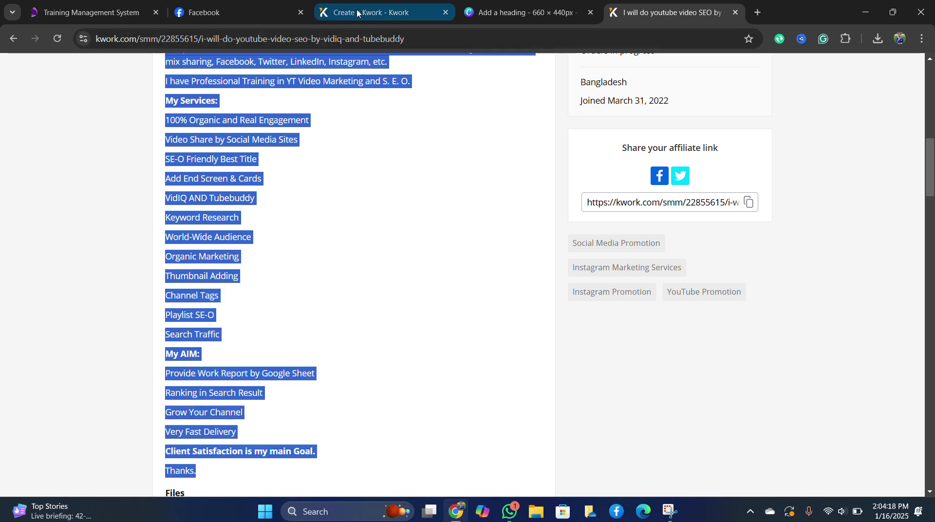
left_click(356, 14)
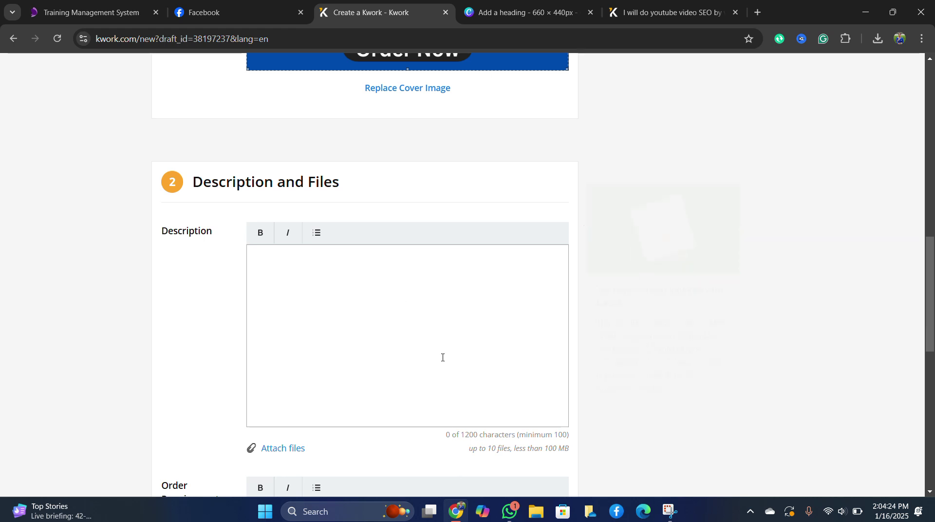
Paste the copied YouTube SEO overview into Description, reaching 935 of 1200 characters.
left_click(259, 265)
right_click(268, 274)
left_click(297, 149)
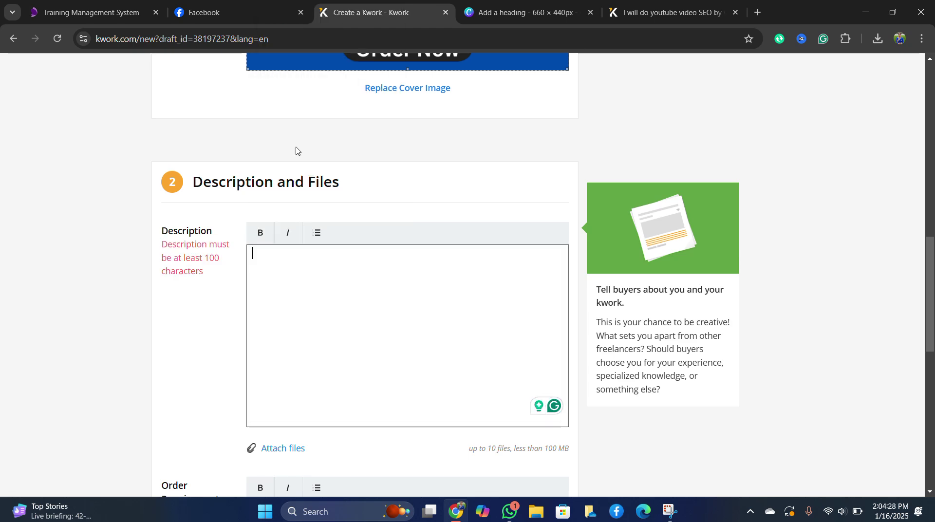
scroll(586, 315, "down", 8)
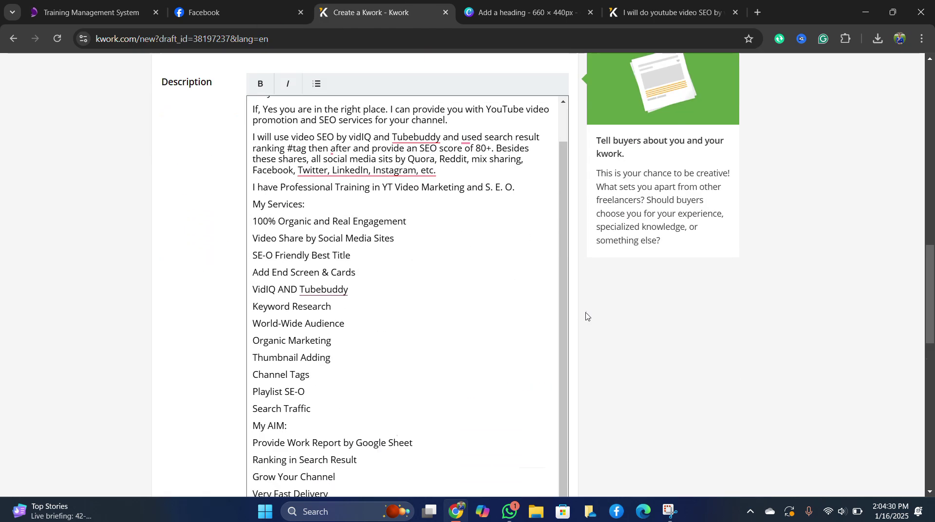
scroll(449, 389, "down", 3)
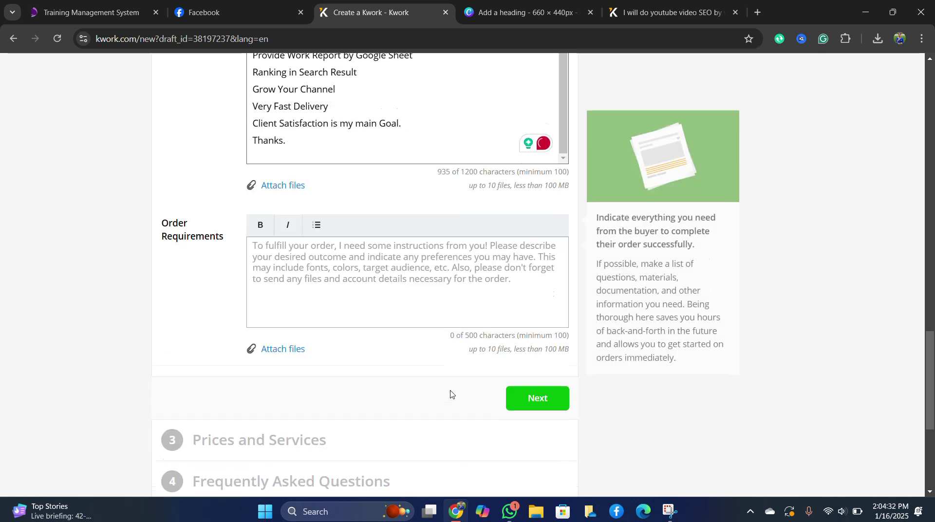
left_click(314, 260)
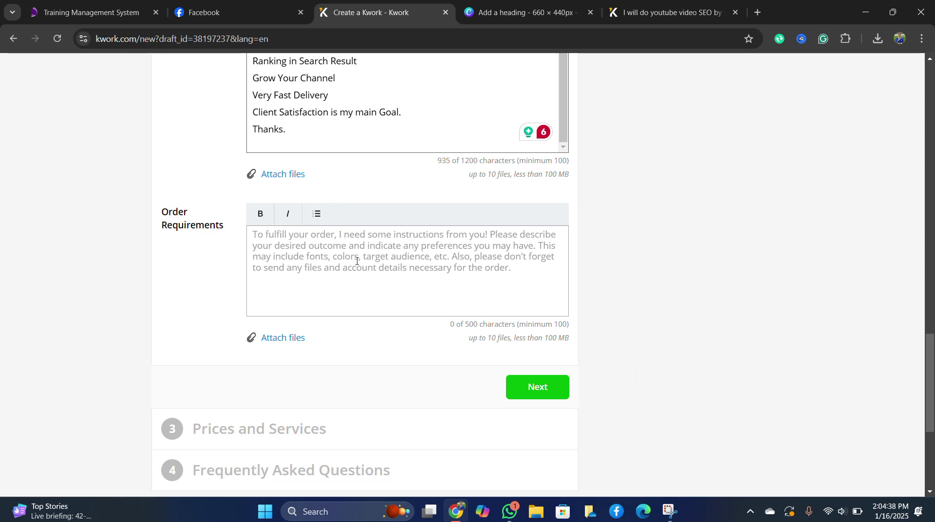
Return to the existing gig page and clear the old description selection.
left_click(305, 249)
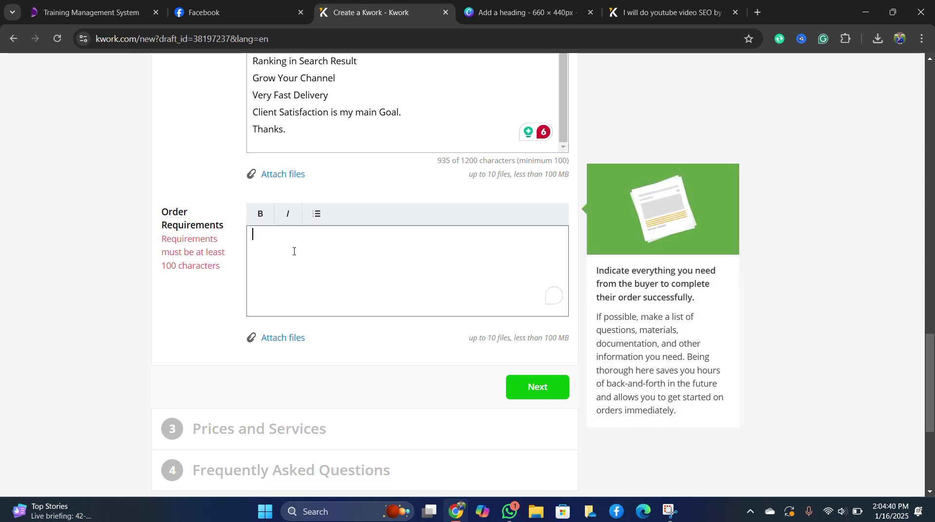
scroll(306, 217, "up", 2)
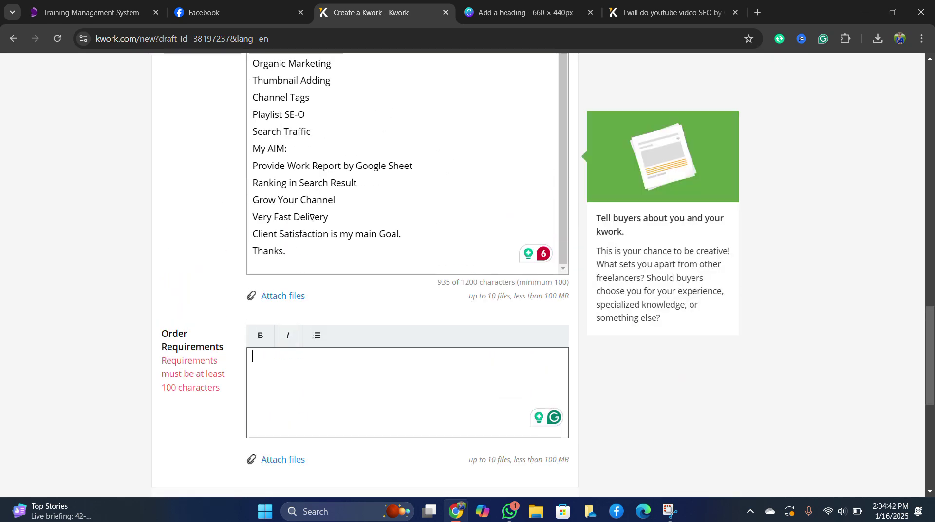
left_click(672, 12)
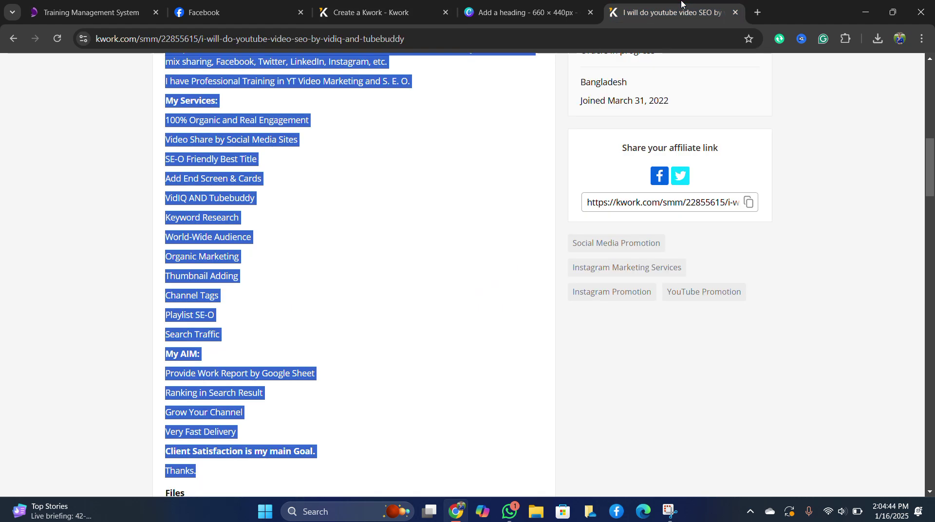
scroll(267, 257, "down", 2)
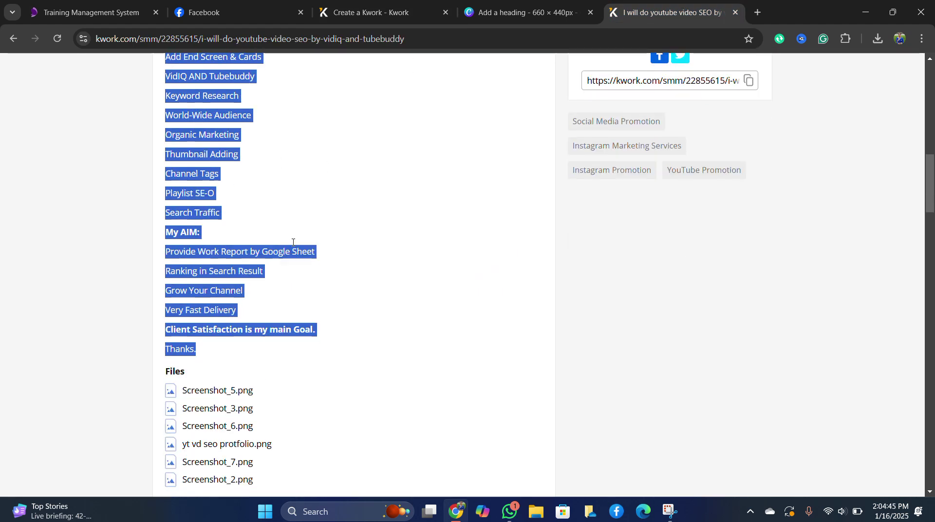
left_click(389, 193)
Copy the buyer requirements text from 'Requirement from you -' to 'channel position.'.
scroll(368, 280, "down", 1)
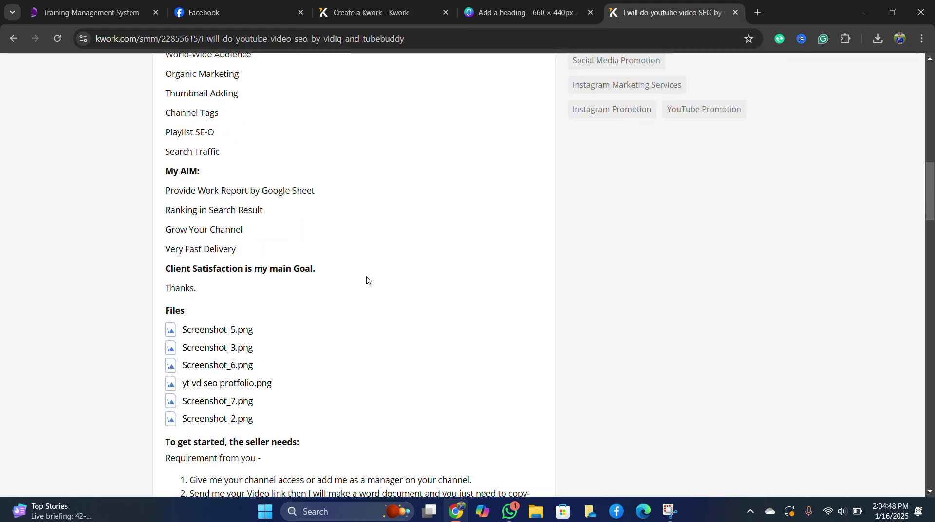
scroll(202, 253, "up", 1)
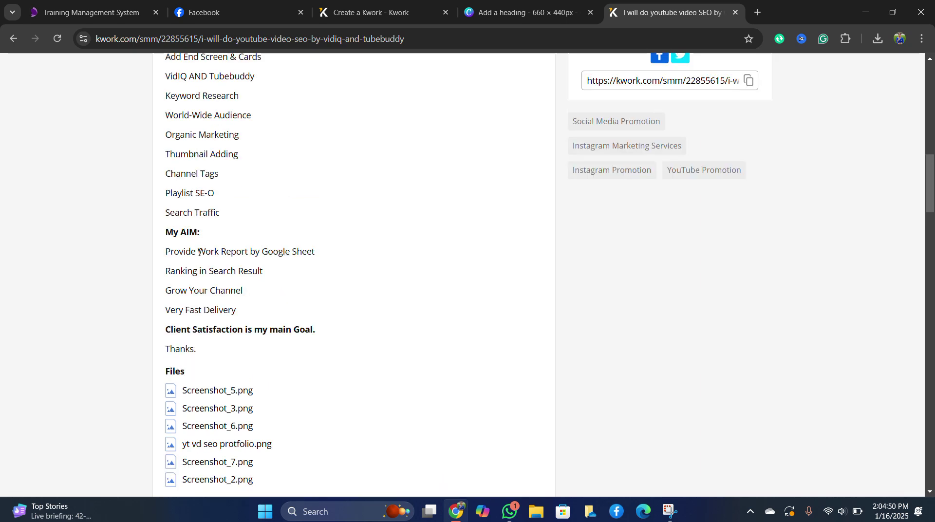
scroll(193, 252, "down", 1)
scroll(293, 309, "down", 3)
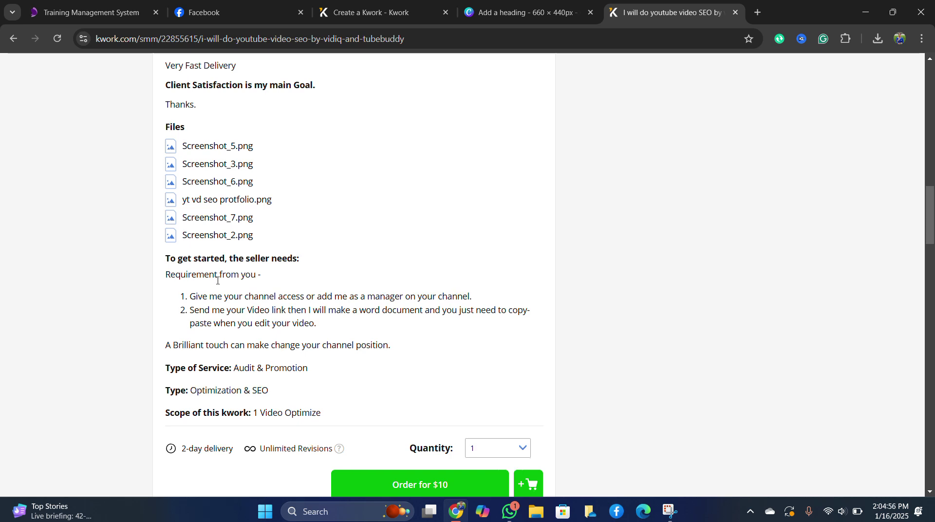
scroll(214, 280, "down", 1)
left_click_drag(163, 216, 399, 291)
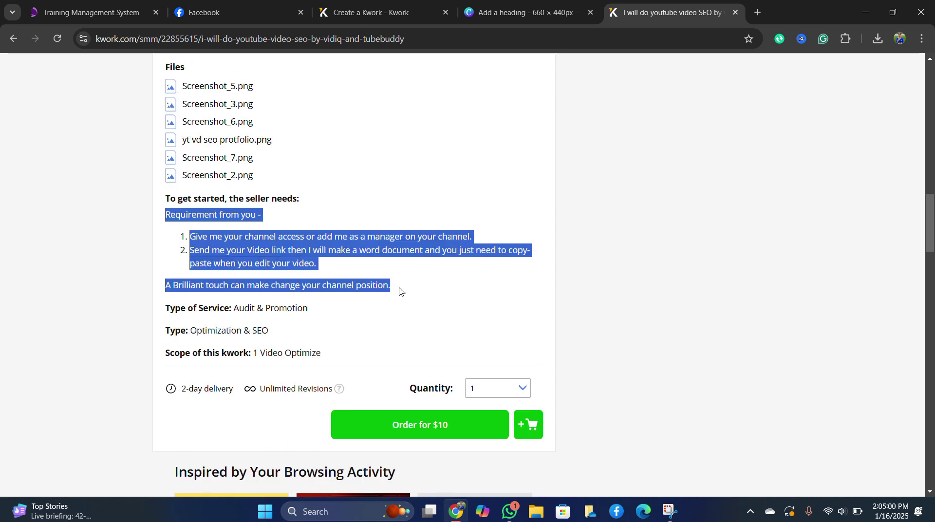
right_click(258, 246)
left_click(283, 263)
Paste the buyer requirements into Order Requirements, filling 262 of 500 characters.
left_click(370, 12)
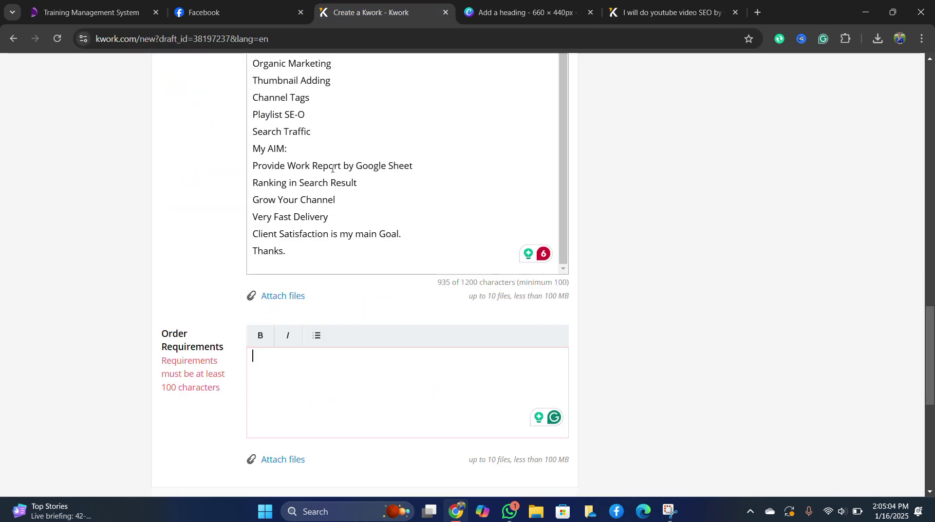
scroll(323, 362, "down", 2)
right_click(262, 247)
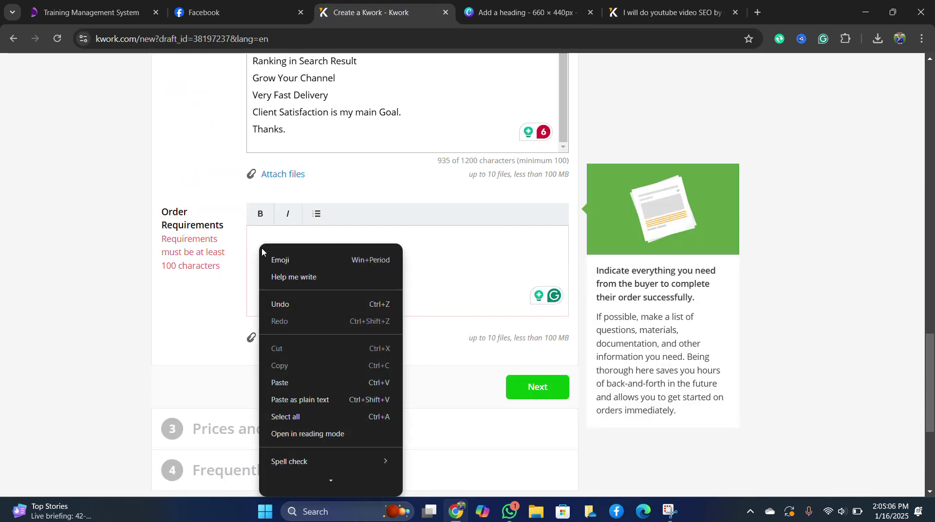
left_click(306, 383)
scroll(330, 287, "up", 2)
scroll(329, 298, "down", 3)
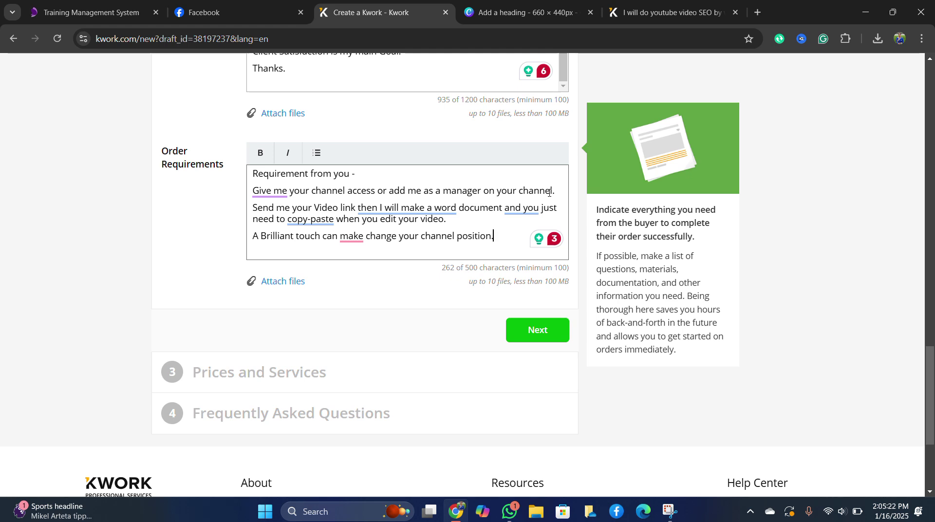
Open the Digital Hub YouTube channel in a new tab and view its Advanced settings.
left_click(757, 14)
type("yo")
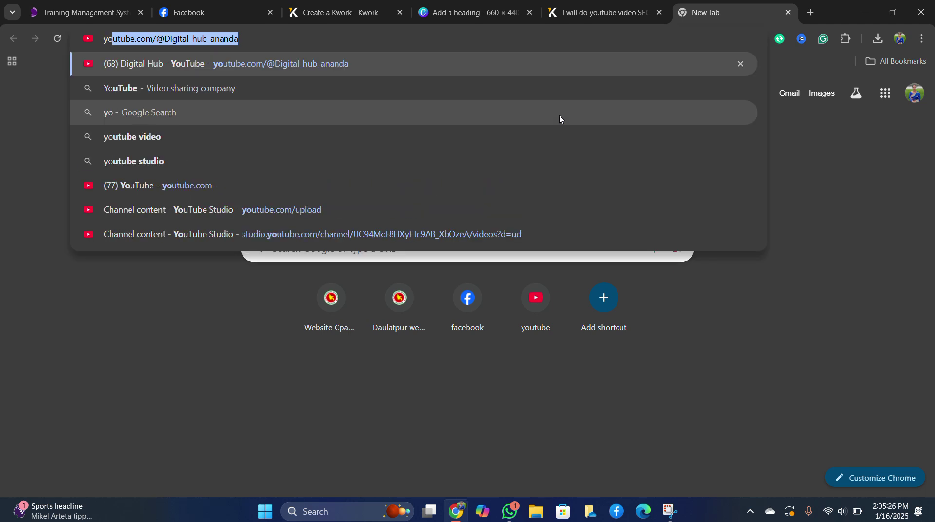
key("Return")
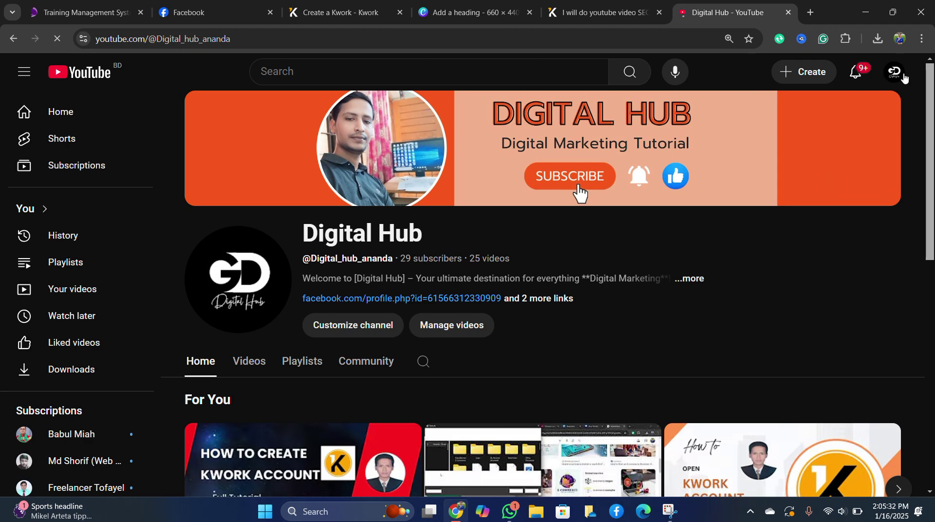
left_click(894, 73)
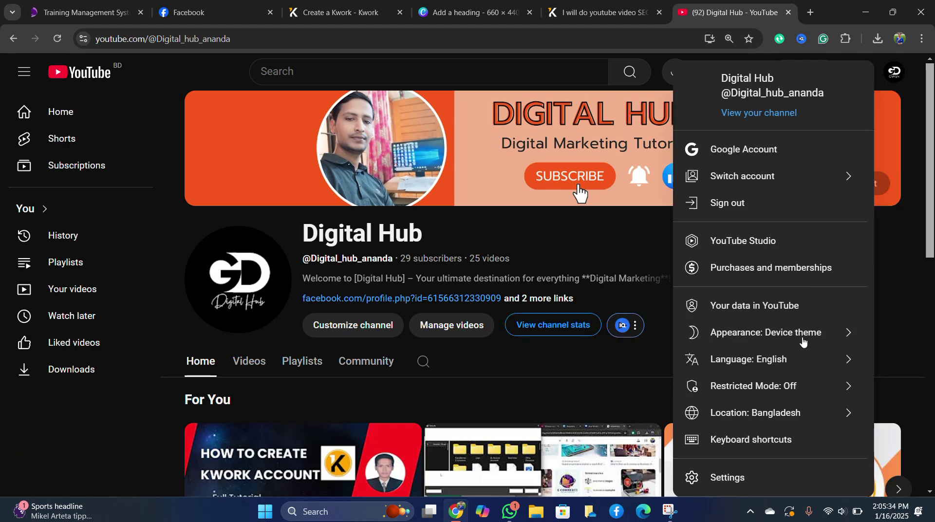
left_click(729, 478)
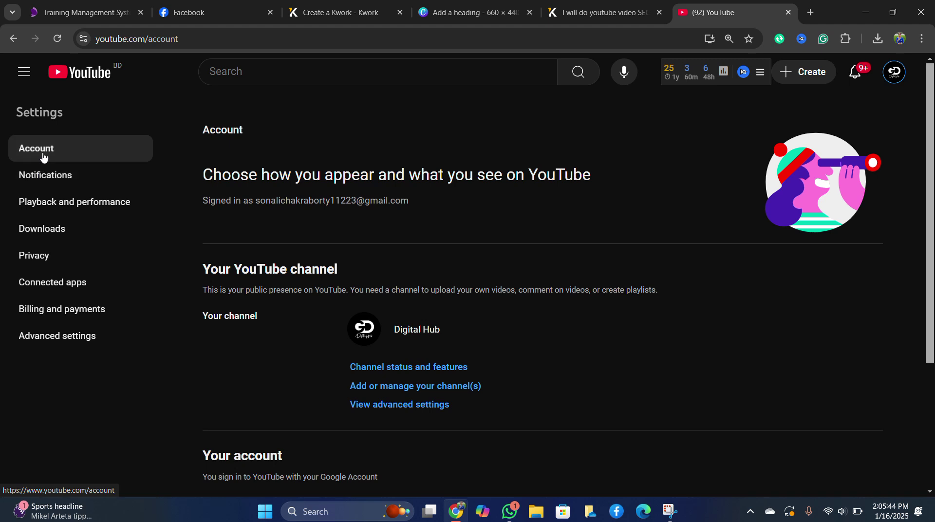
left_click(61, 343)
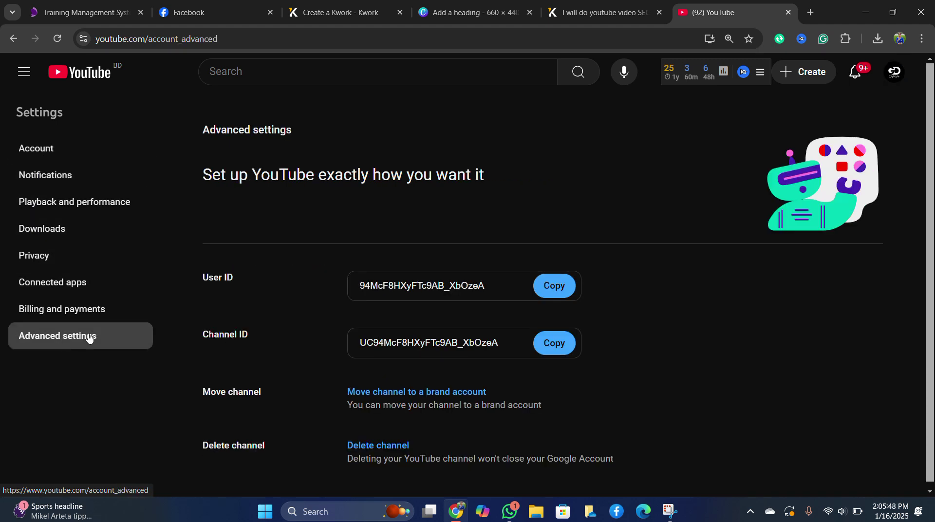
scroll(288, 323, "down", 2)
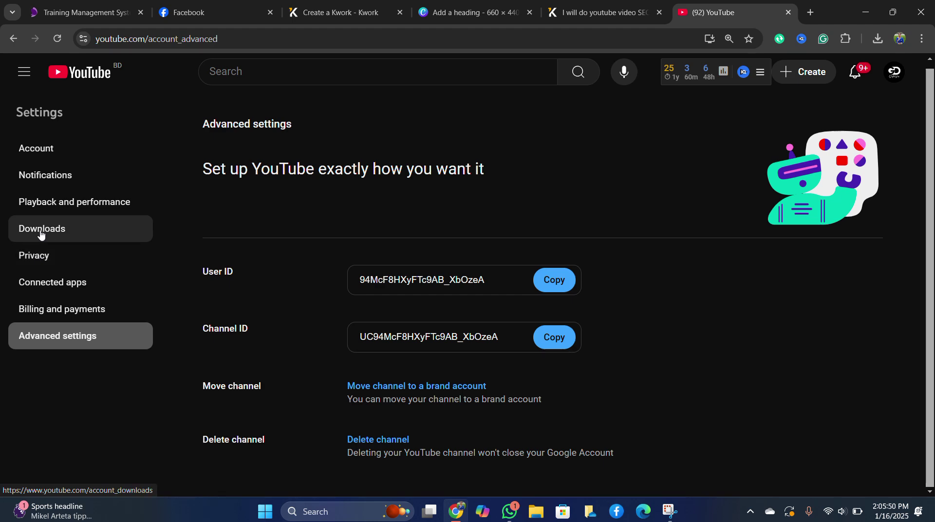
left_click(40, 149)
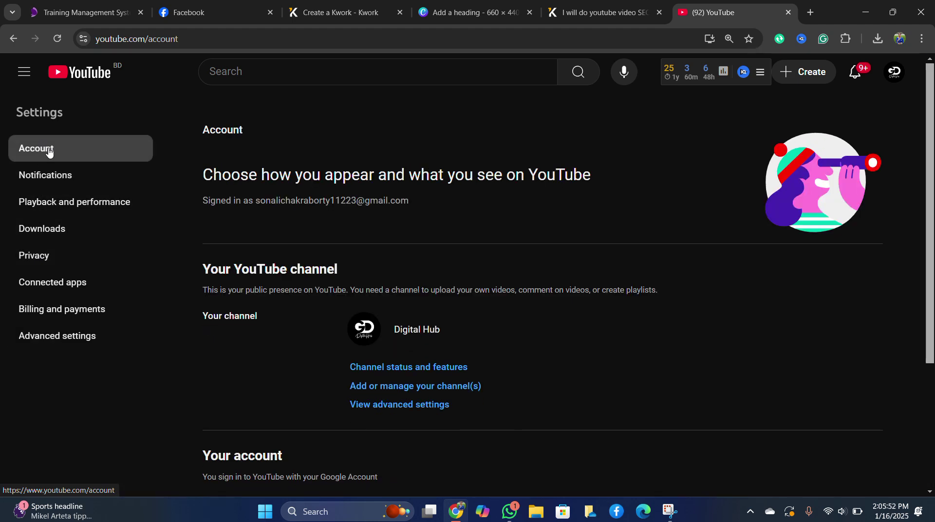
Go back to the Digital Hub channel page through the account menu.
scroll(382, 370, "down", 3)
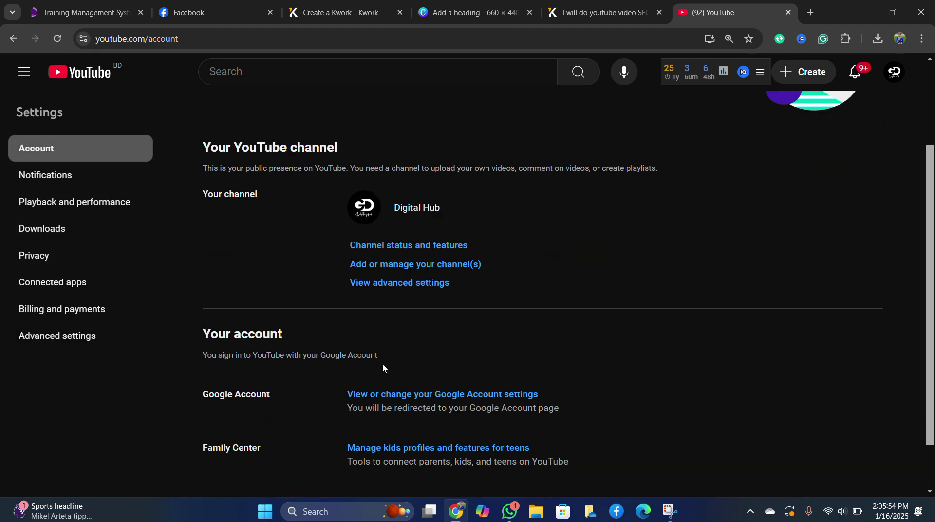
scroll(914, 100, "up", 3)
left_click(894, 72)
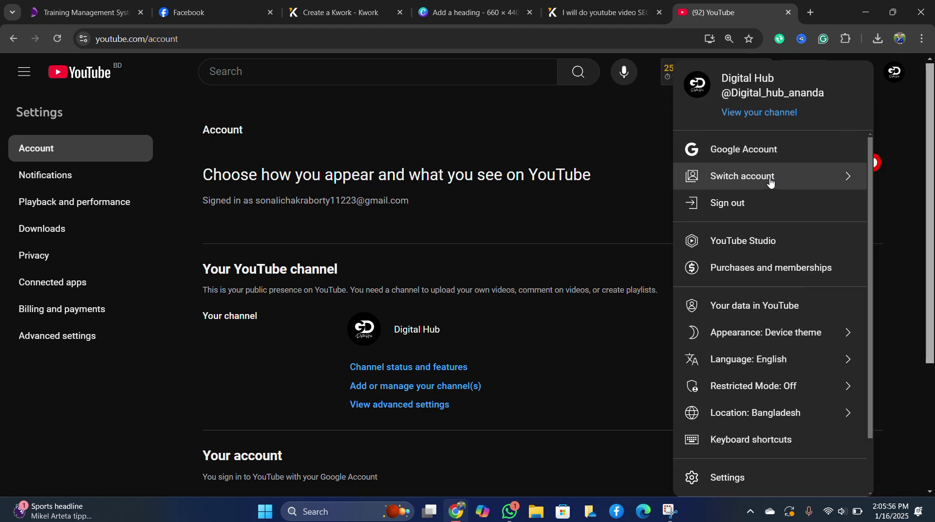
left_click(768, 116)
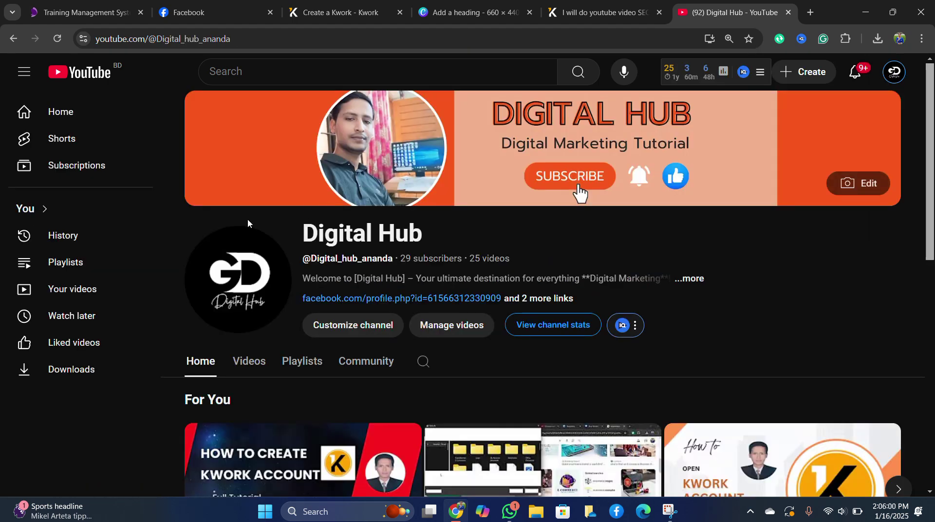
scroll(139, 419, "down", 3)
scroll(131, 418, "down", 10)
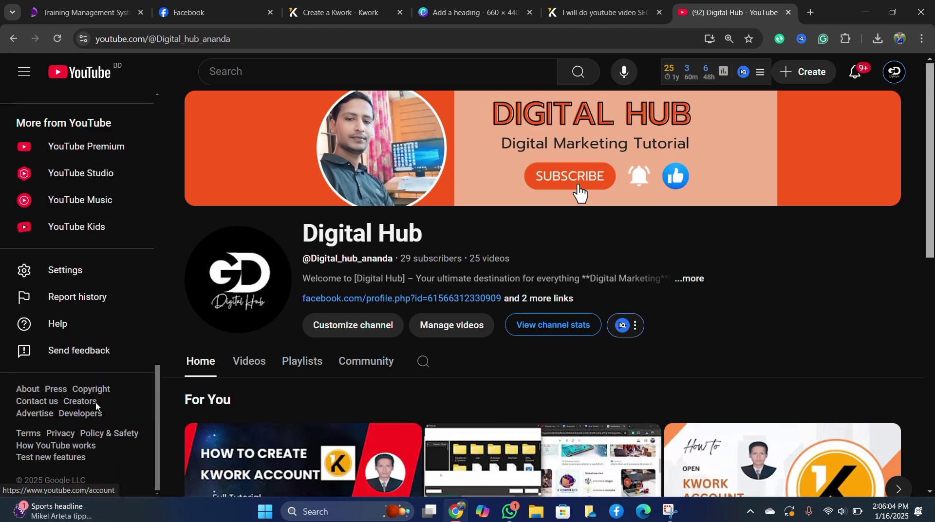
Reopen Advanced settings showing User ID and Channel ID, with the account menu open.
left_click(59, 275)
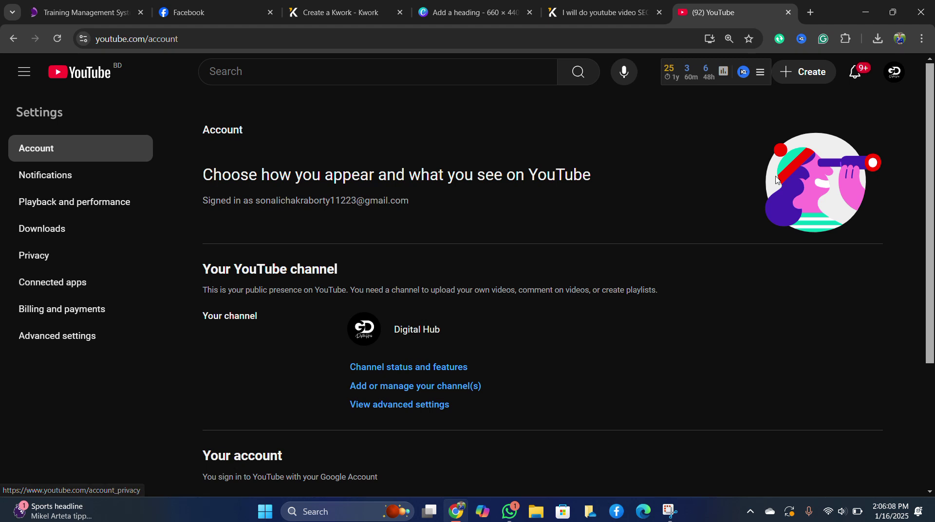
scroll(316, 377, "down", 1)
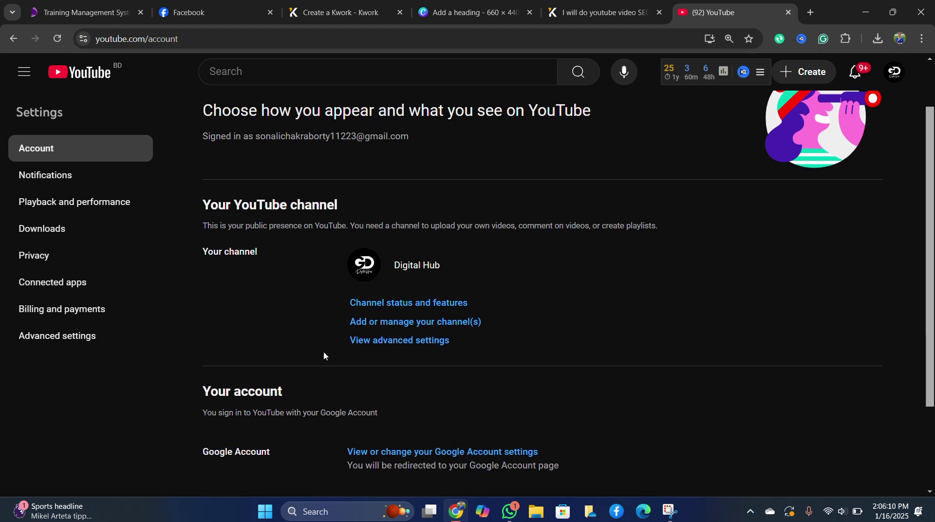
scroll(324, 355, "down", 1)
scroll(194, 359, "down", 1)
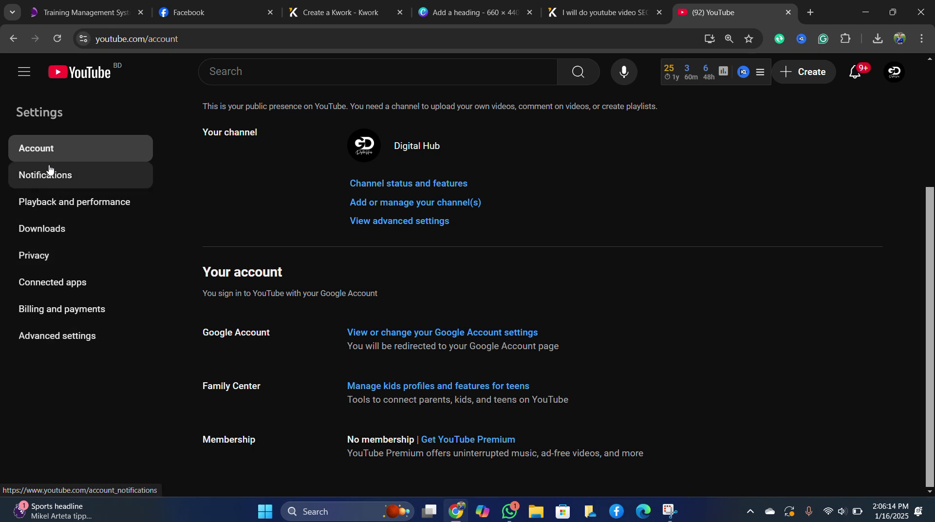
left_click(65, 339)
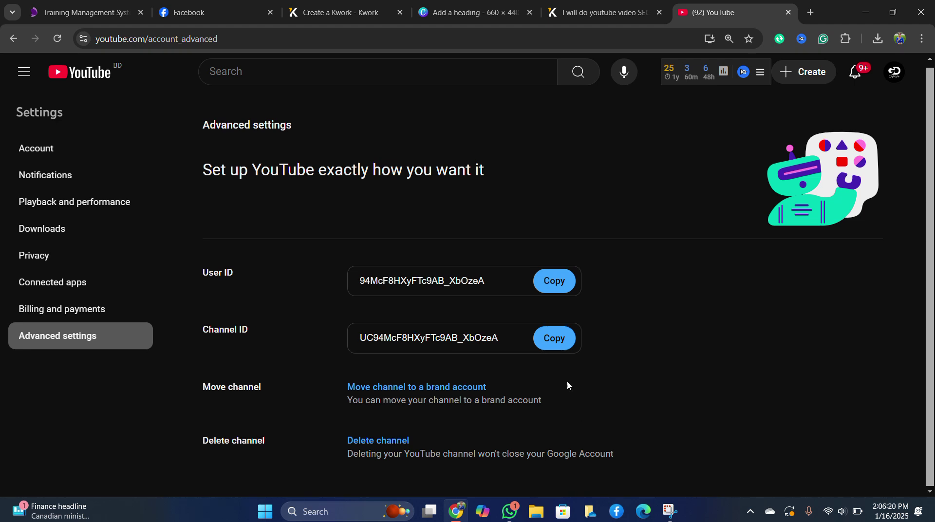
left_click(894, 72)
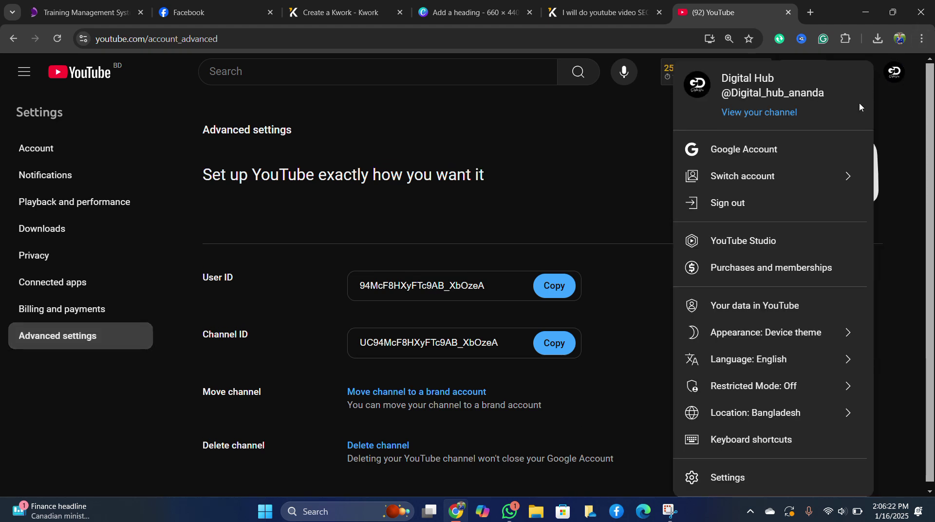
Open YouTube Studio's Settings and go to the channel Permissions page.
left_click(755, 240)
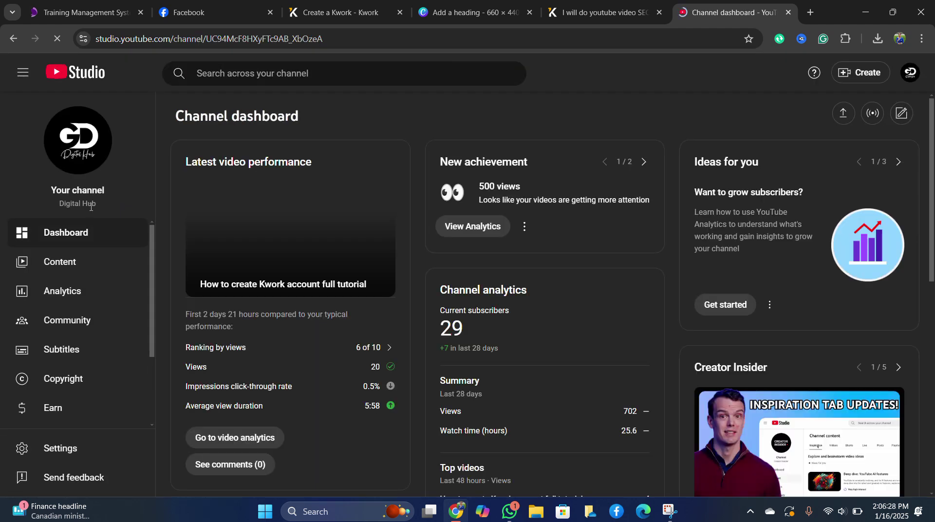
scroll(70, 387, "down", 2)
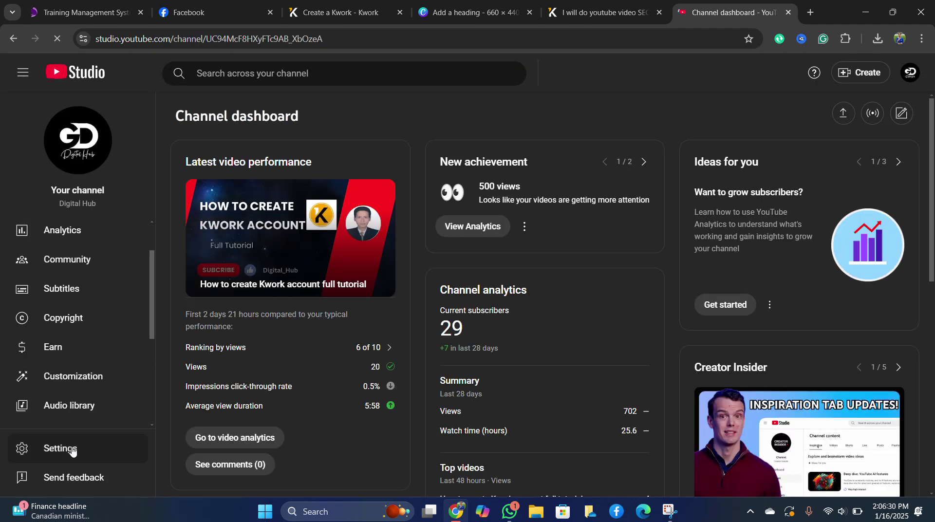
left_click(72, 449)
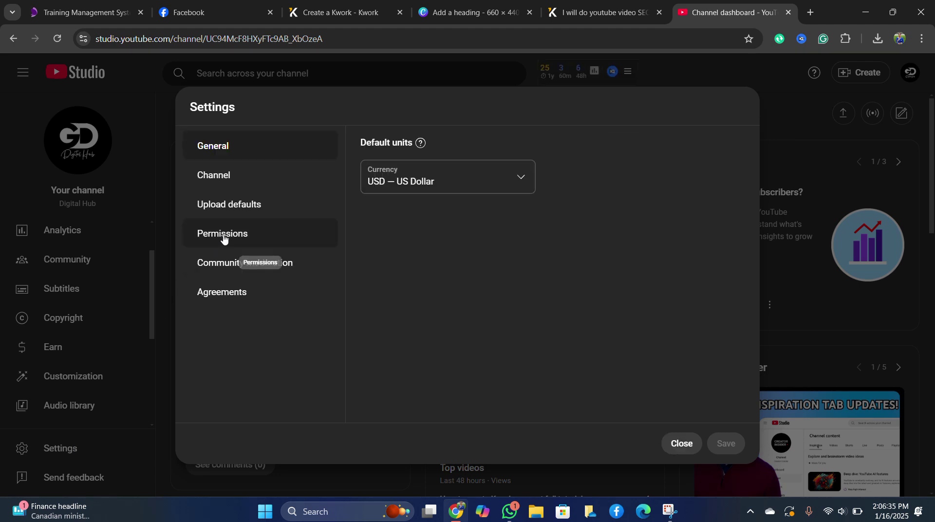
left_click(223, 238)
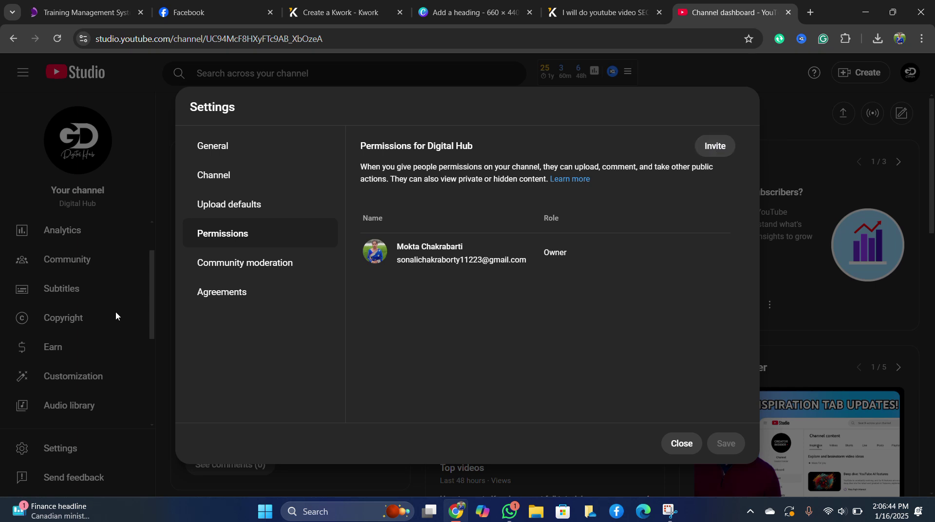
Start a channel invite with the invitee's e-mail address and Editor access.
left_click(711, 144)
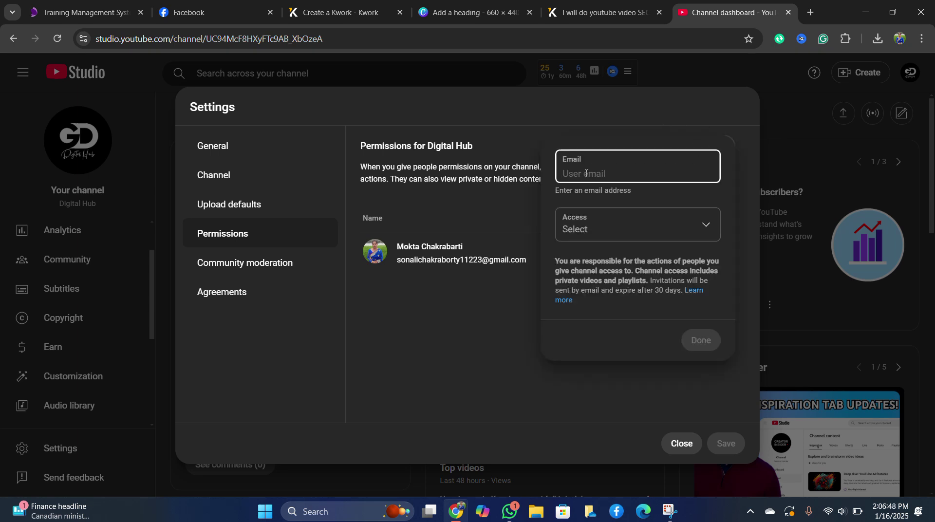
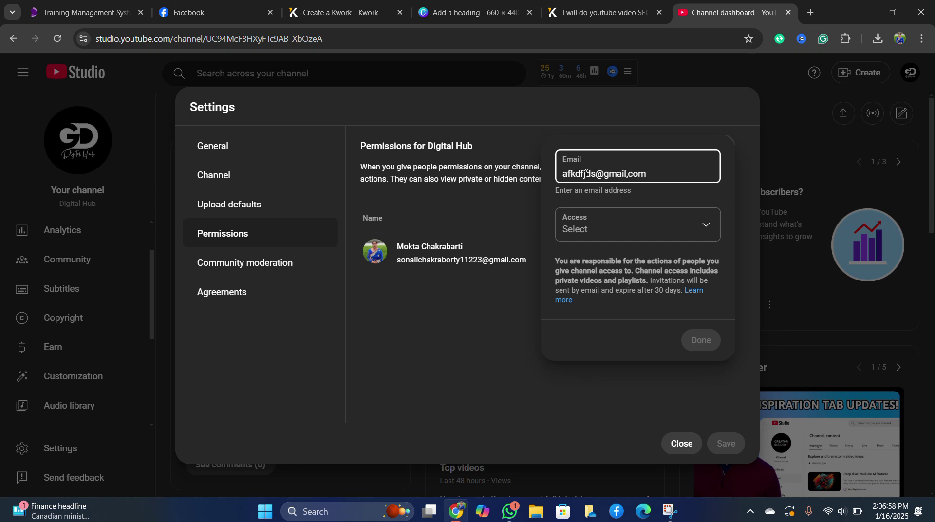
left_click(624, 233)
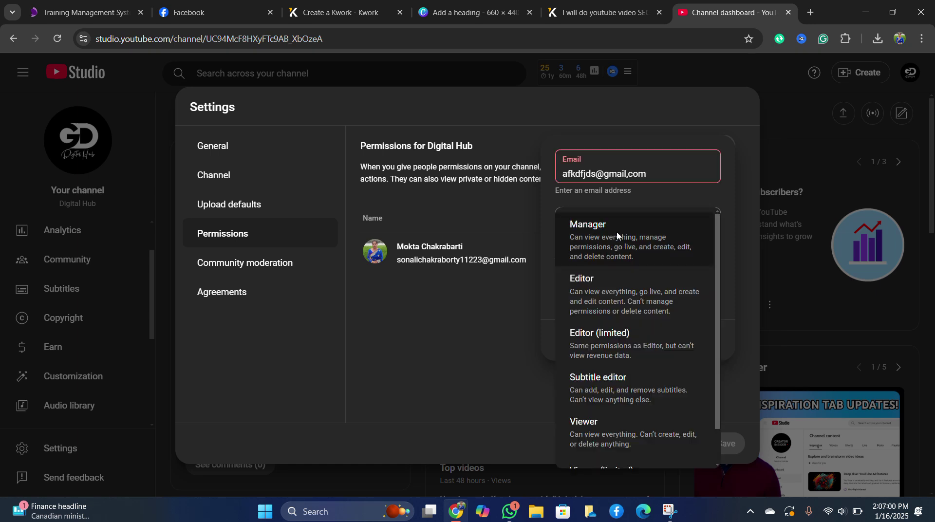
left_click(615, 293)
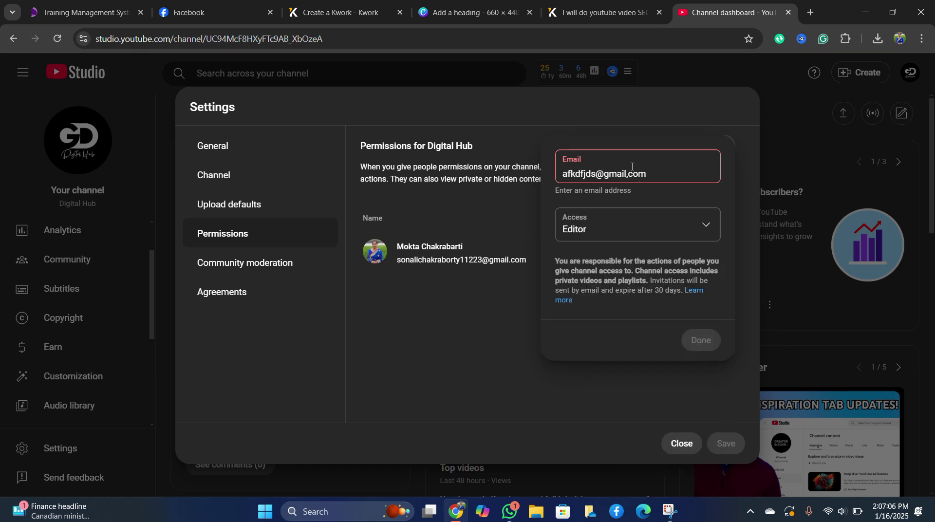
left_click(657, 172)
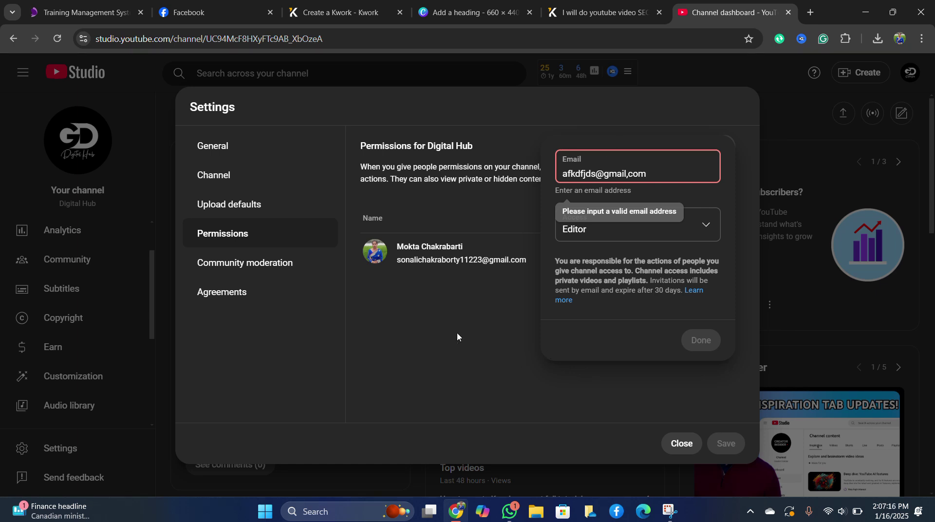
Compare the existing gig's seller requirements, then return to the Create a Kwork Order Requirements form.
left_click(341, 5)
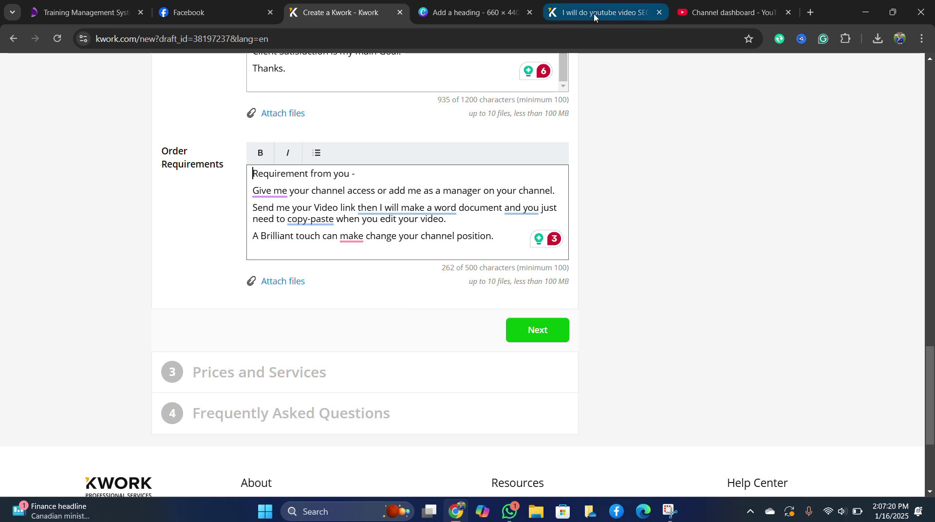
left_click(611, 12)
left_click(208, 241)
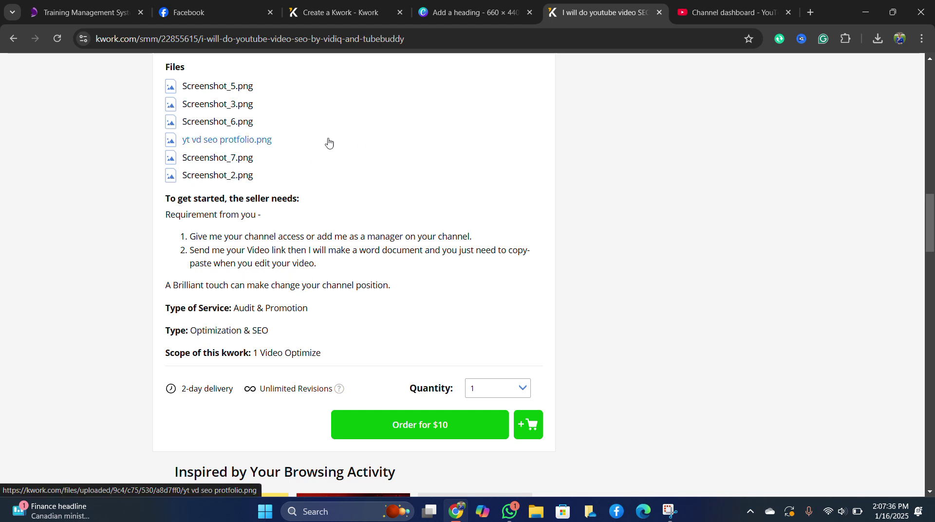
left_click(340, 20)
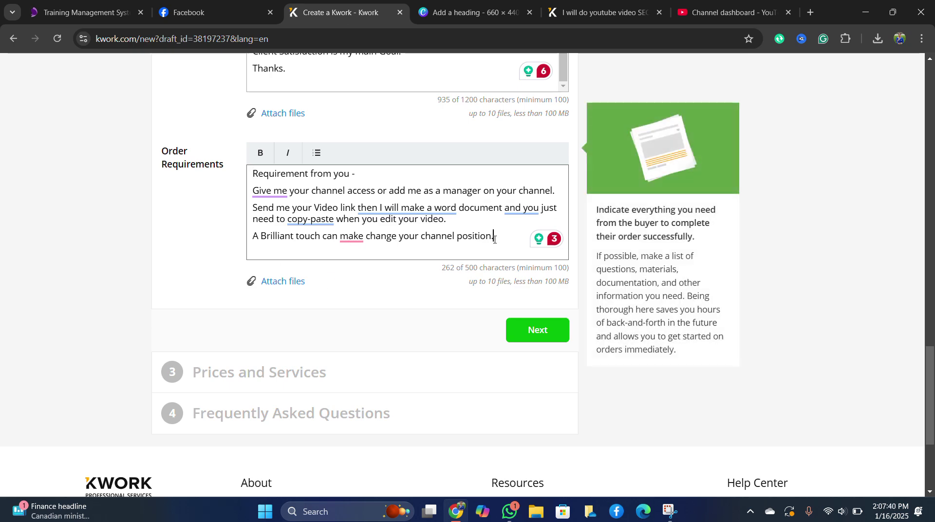
Move the new kwork on to Prices and Services and focus the scope field.
left_click(547, 335)
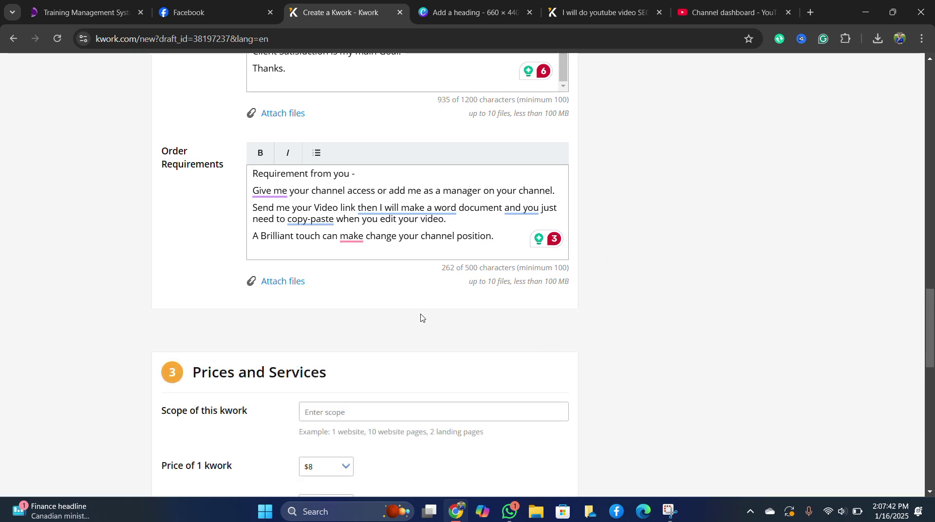
scroll(418, 319, "down", 5)
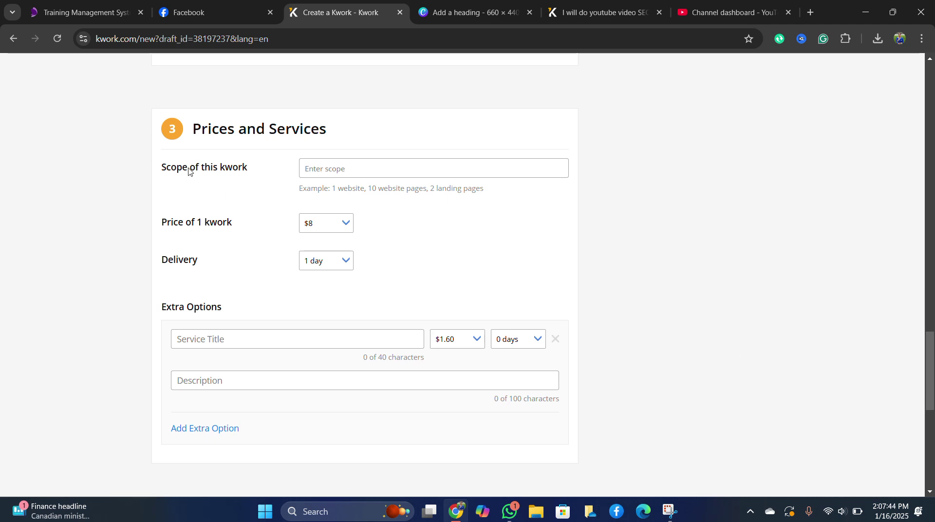
left_click(306, 167)
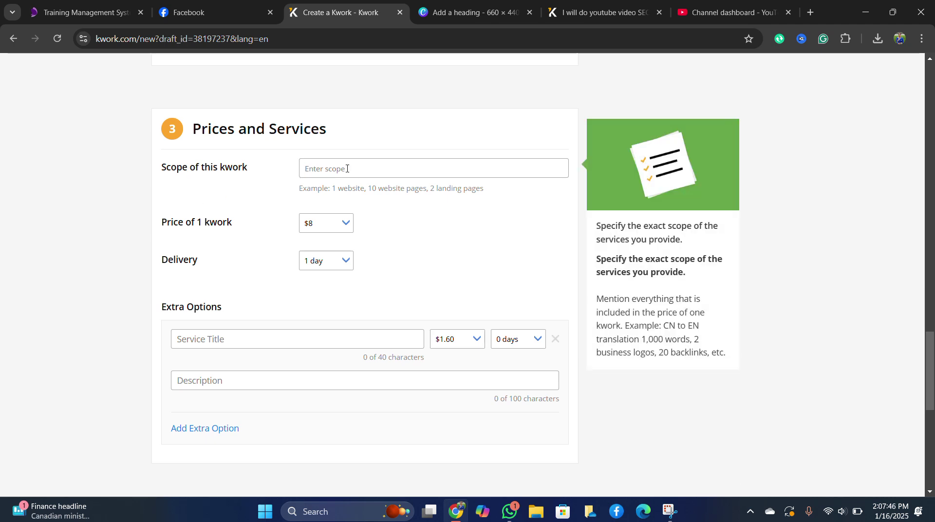
scroll(353, 173, "up", 1)
left_click(344, 236)
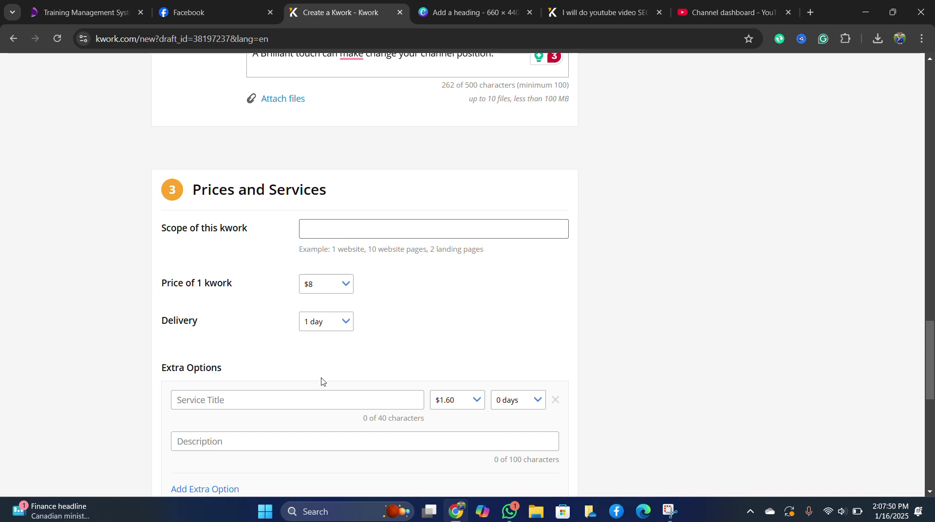
Copy the scope '1 Video Optimize' from the existing YouTube video SEO gig.
left_click(599, 13)
scroll(390, 246, "down", 5)
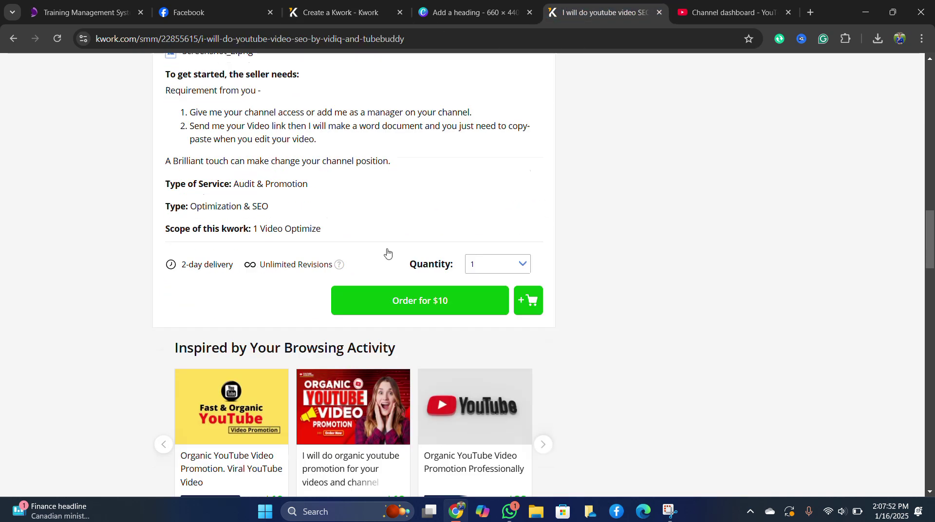
scroll(340, 248, "up", 5)
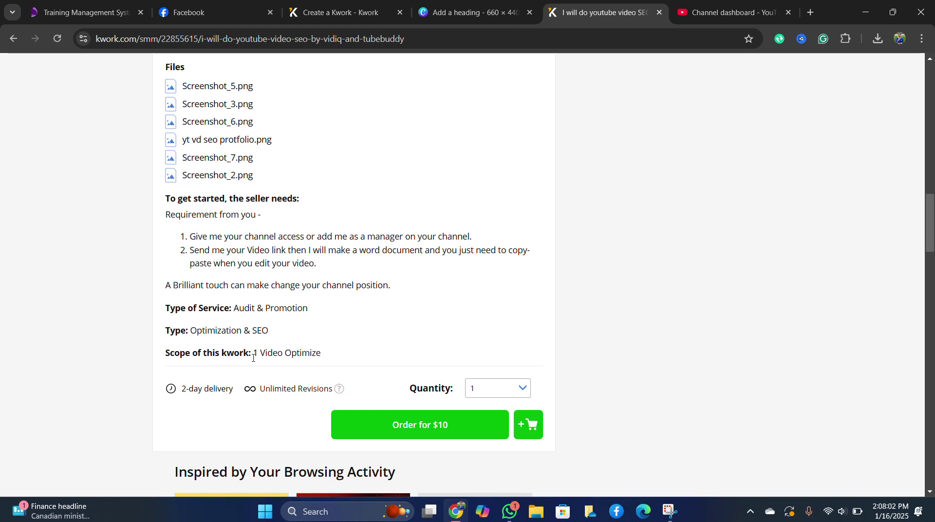
left_click_drag(325, 354, 262, 356)
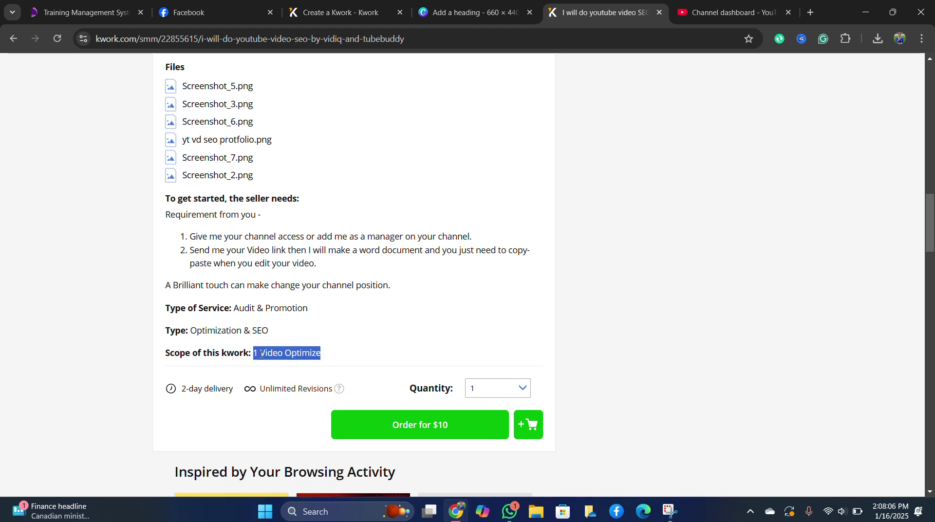
right_click(261, 354)
left_click(309, 196)
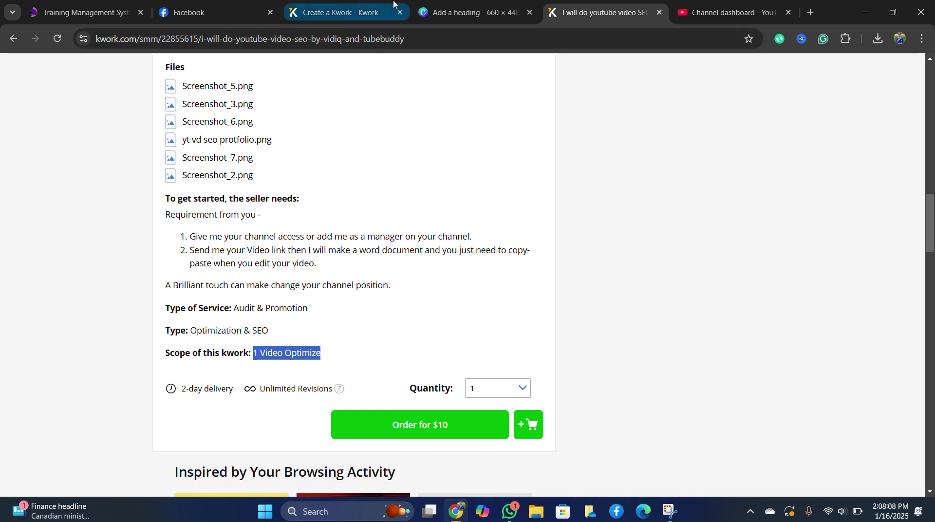
Paste '1 Video Optimize' as the scope, choose 2-day delivery, and confirm the section.
left_click(342, 16)
left_click(388, 237)
key("ctrl+v")
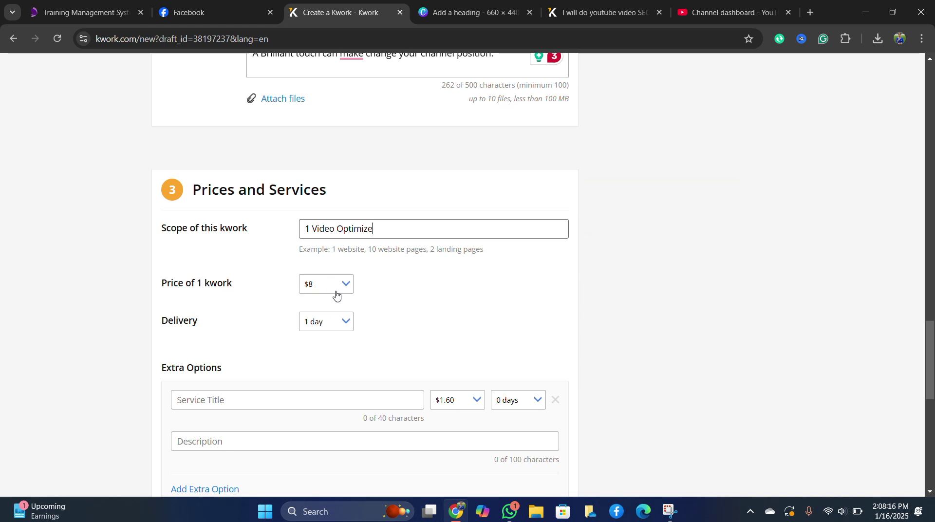
left_click(336, 324)
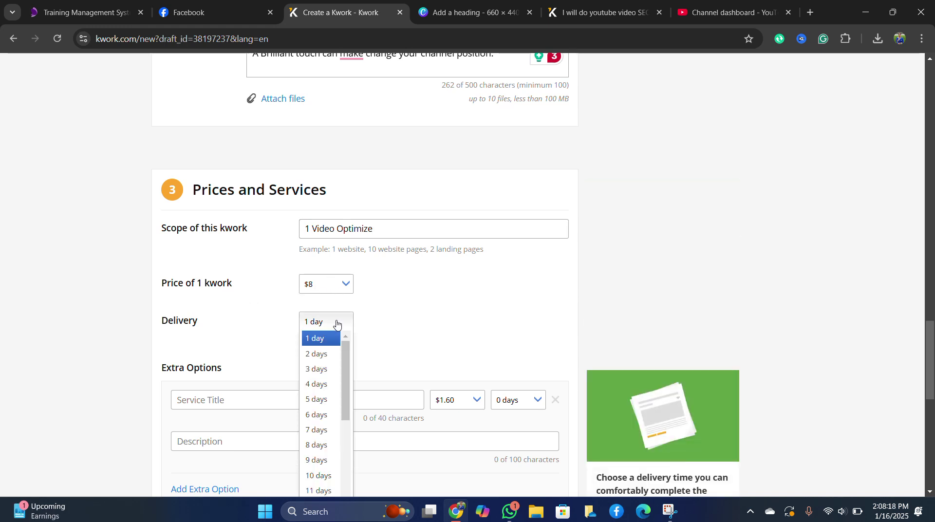
left_click(325, 354)
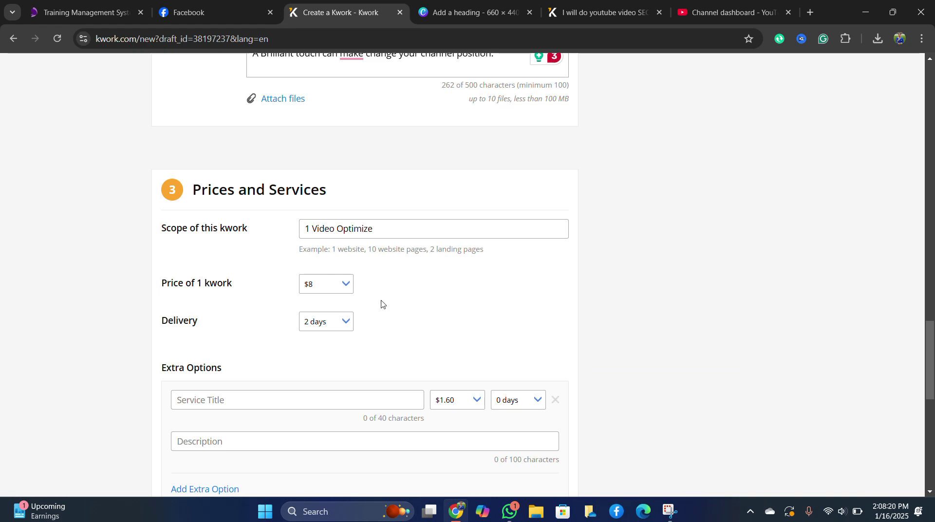
scroll(384, 302, "down", 6)
left_click(532, 421)
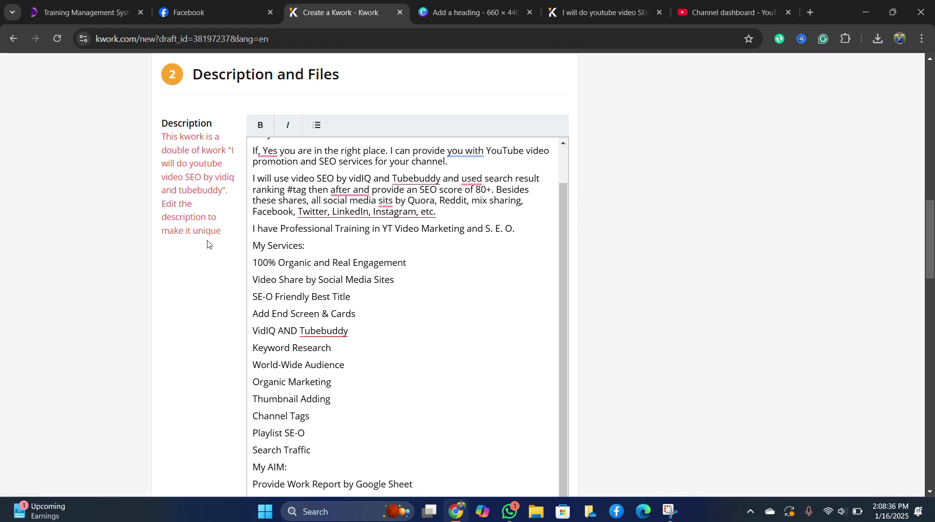
Delete the 'Welcome' opening from the description and confirm the kwork again.
left_click(359, 217)
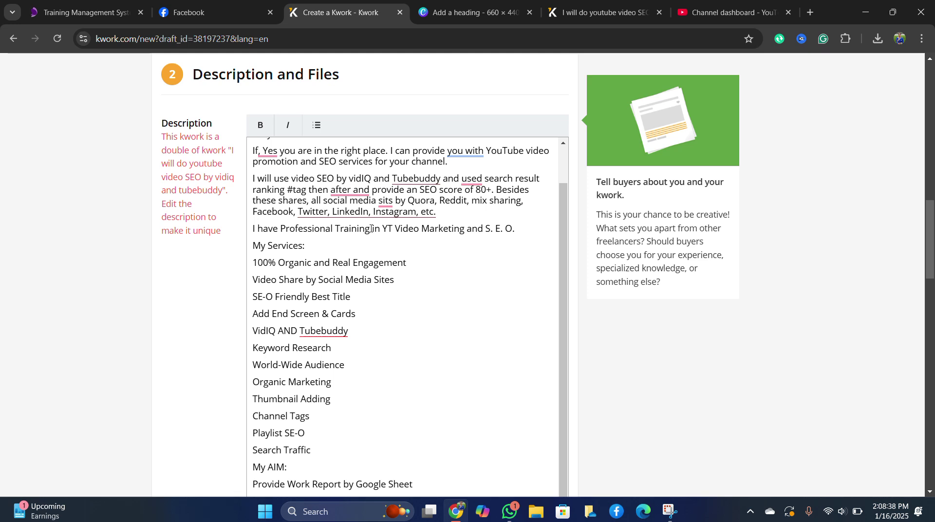
left_click(364, 217)
left_click(338, 344)
scroll(341, 237, "up", 1)
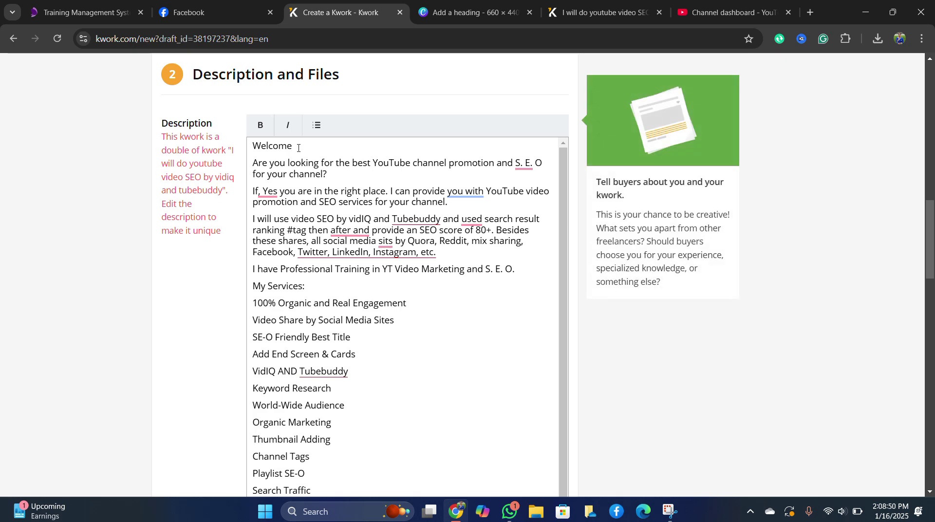
left_click_drag(298, 146, 245, 155)
key("BackSpace")
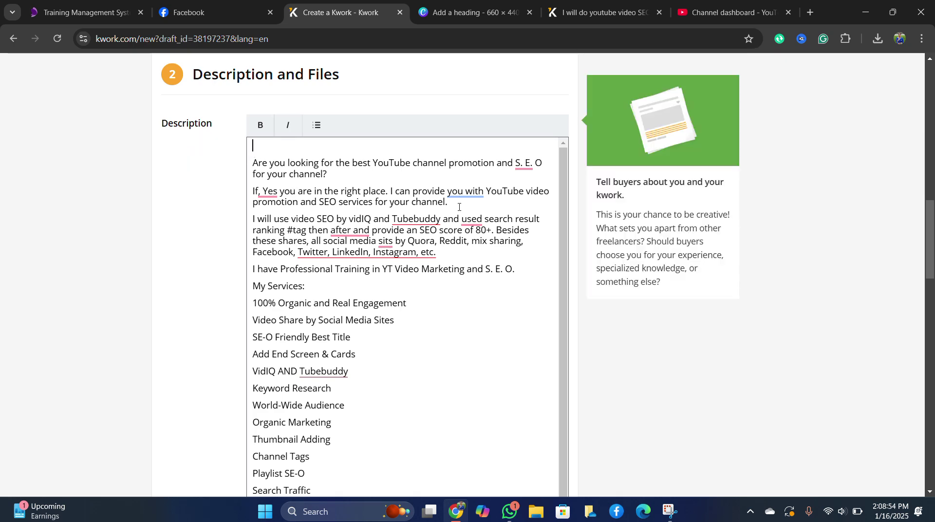
scroll(380, 340, "down", 1)
scroll(579, 331, "down", 7)
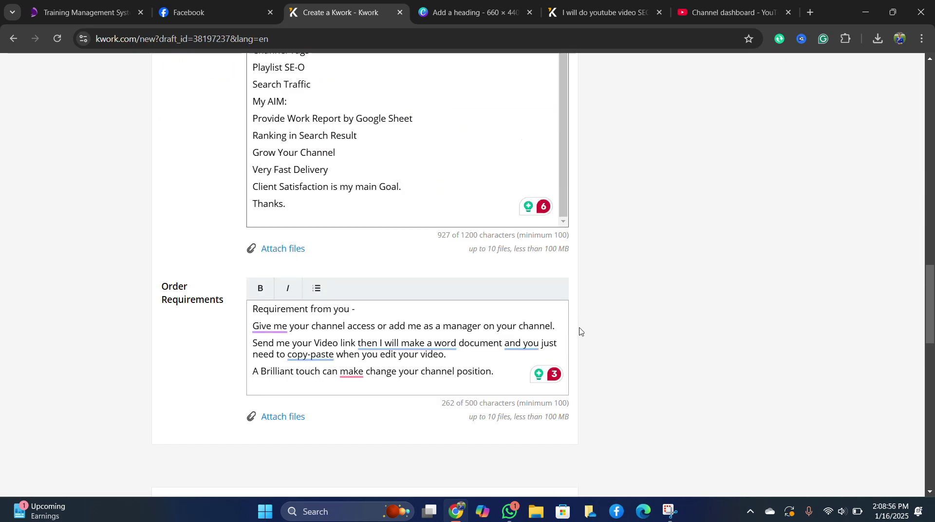
scroll(569, 327, "down", 10)
left_click(519, 489)
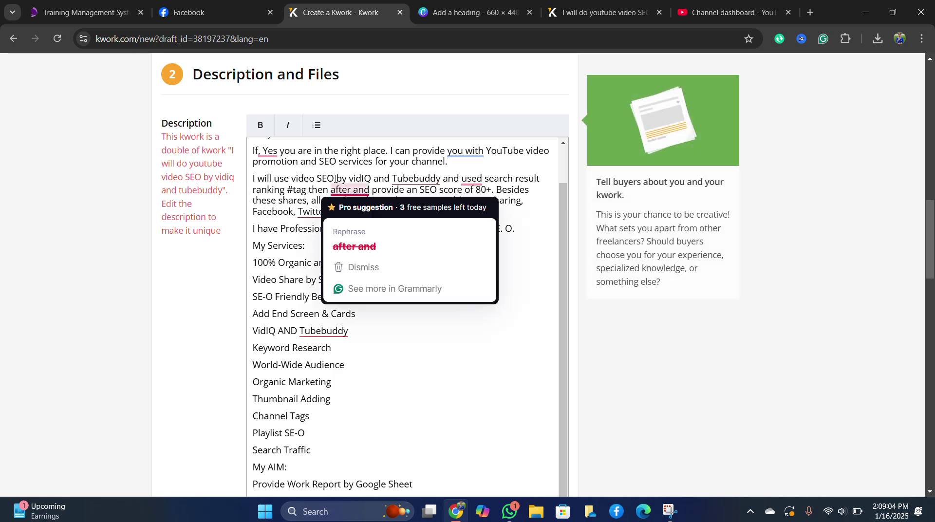
Replace the description's two opening paragraphs with the copied YouTube SEO text.
scroll(234, 168, "up", 1)
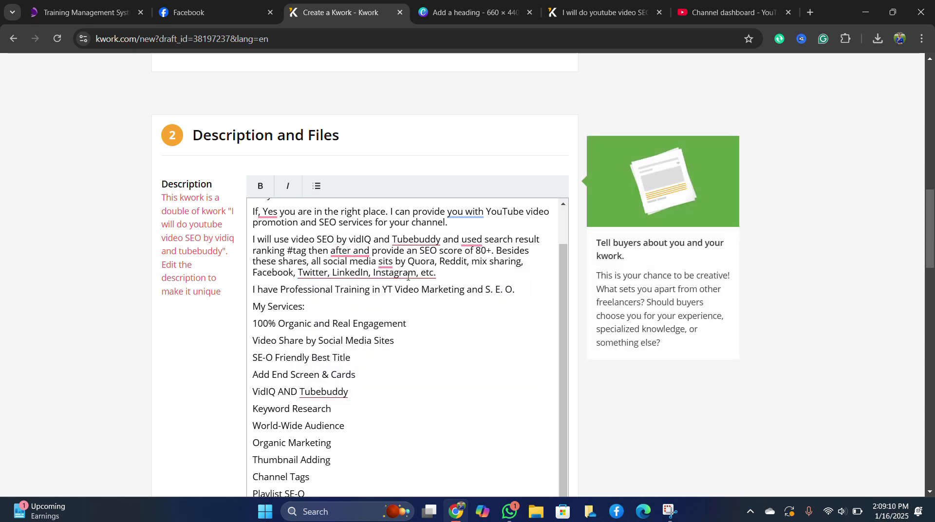
left_click_drag(443, 273, 210, 207)
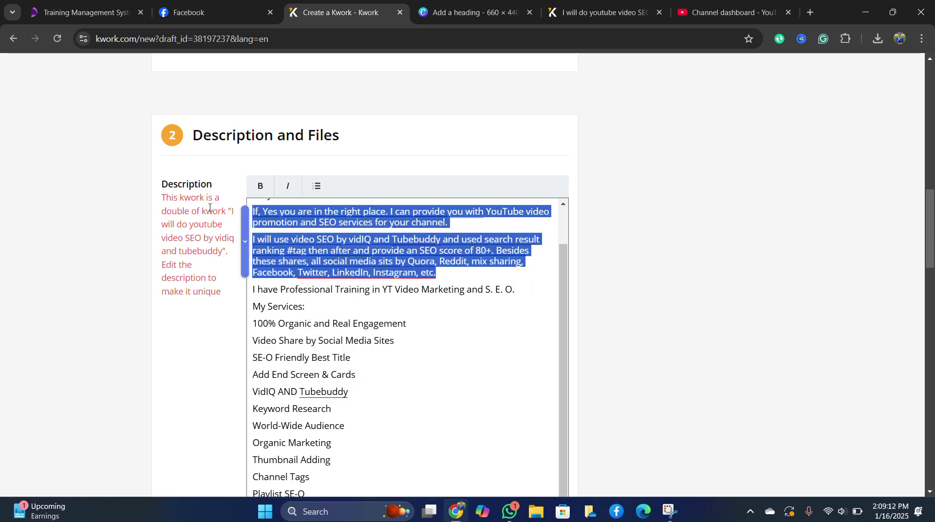
key("ctrl+v")
scroll(404, 344, "down", 20)
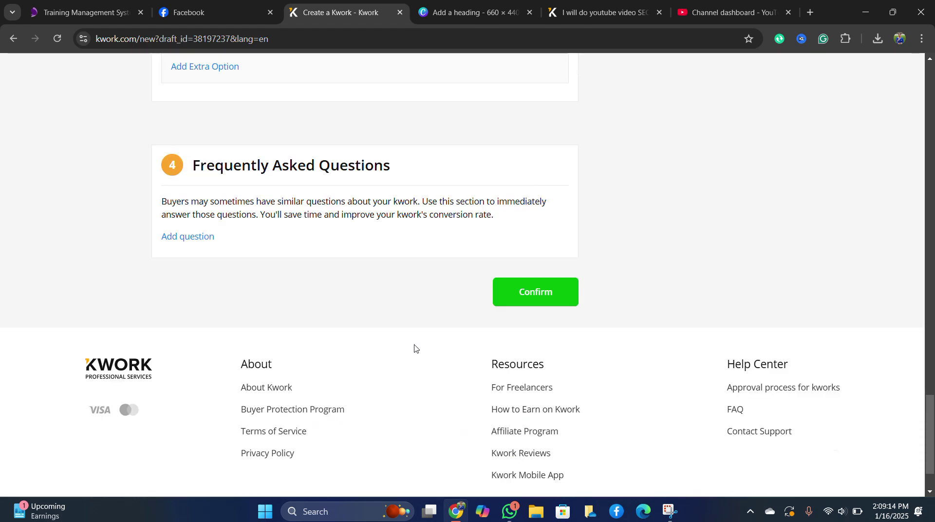
Confirm the edited YouTube video SEO kwork and review its pending-approval listing page.
scroll(415, 347, "down", 2)
left_click(529, 232)
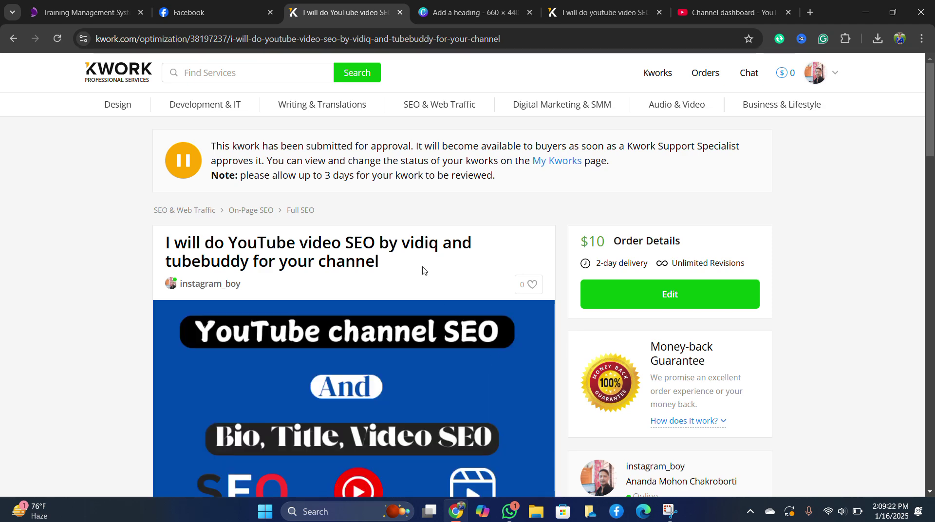
scroll(386, 267, "down", 3)
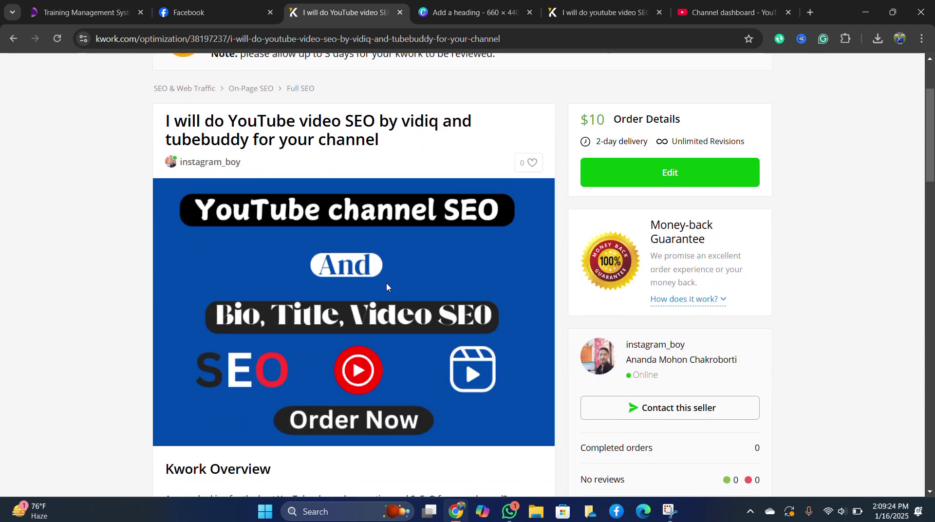
scroll(356, 305, "up", 3)
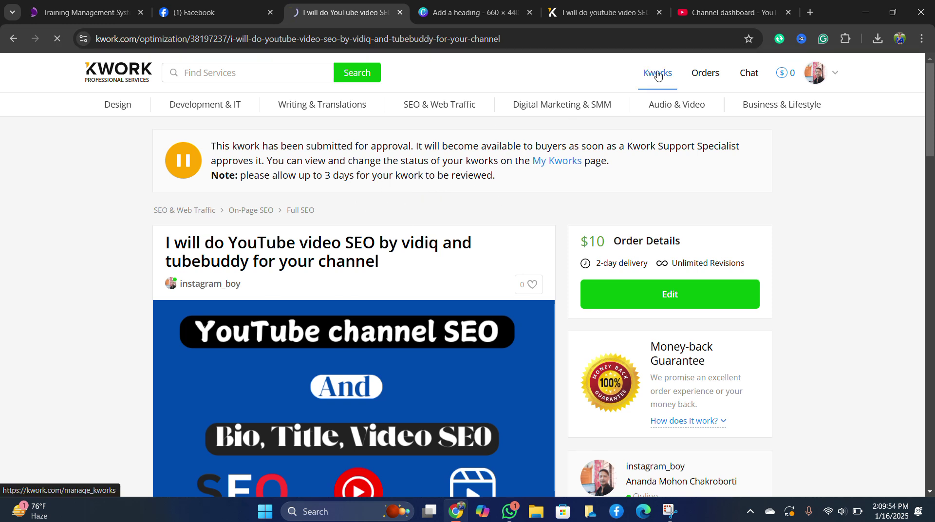
Check My Kworks' Awaiting Approval list for the new kwork, then return to Active.
left_click(657, 74)
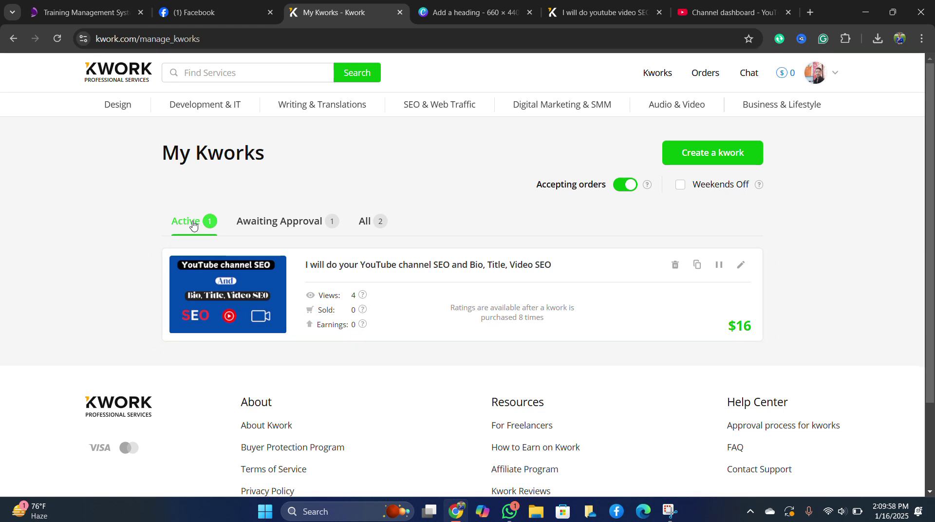
left_click(300, 228)
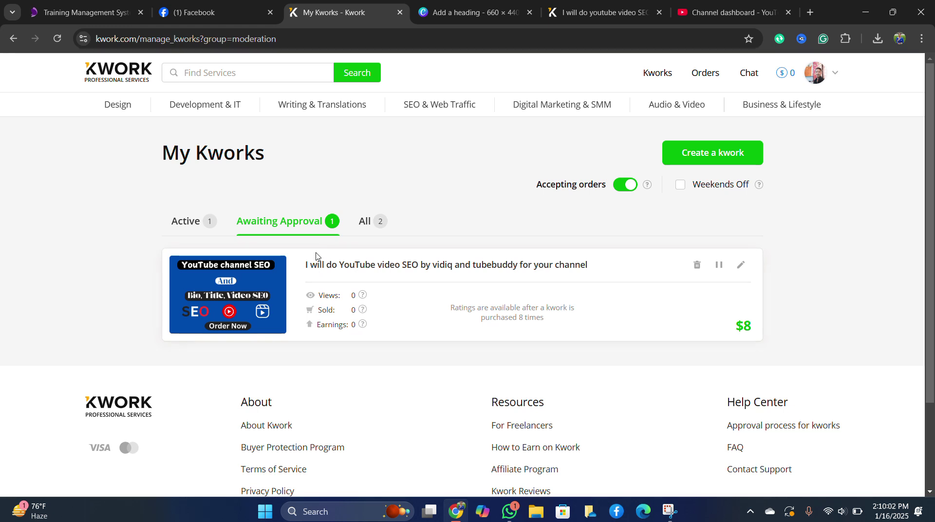
left_click(186, 227)
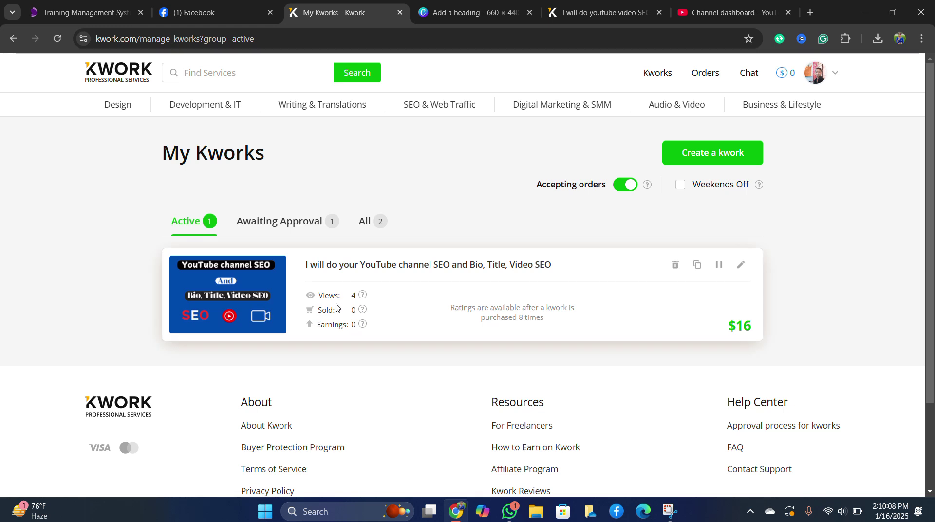
View the other seller's 'youtube video SEO by vidiq and tubebuddy' listing.
left_click_drag(321, 297, 353, 297)
left_click(408, 354)
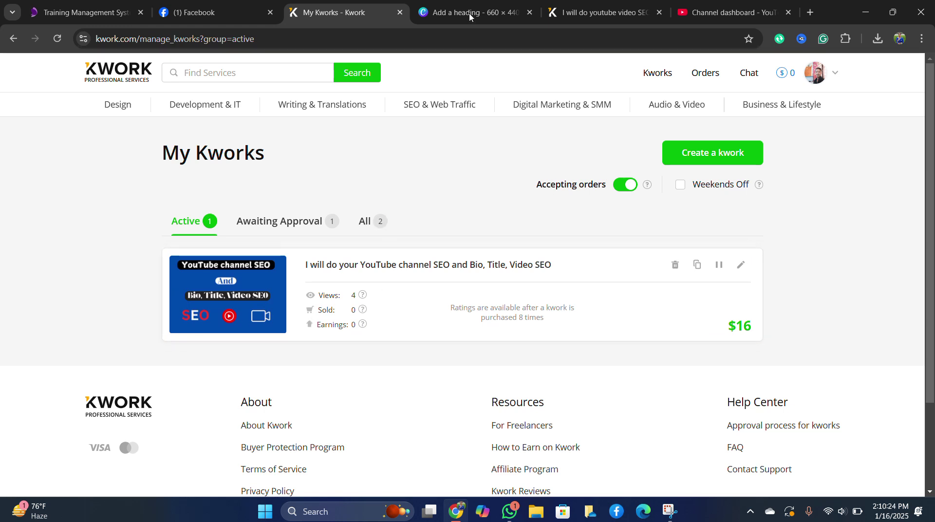
left_click(581, 14)
scroll(417, 182, "up", 15)
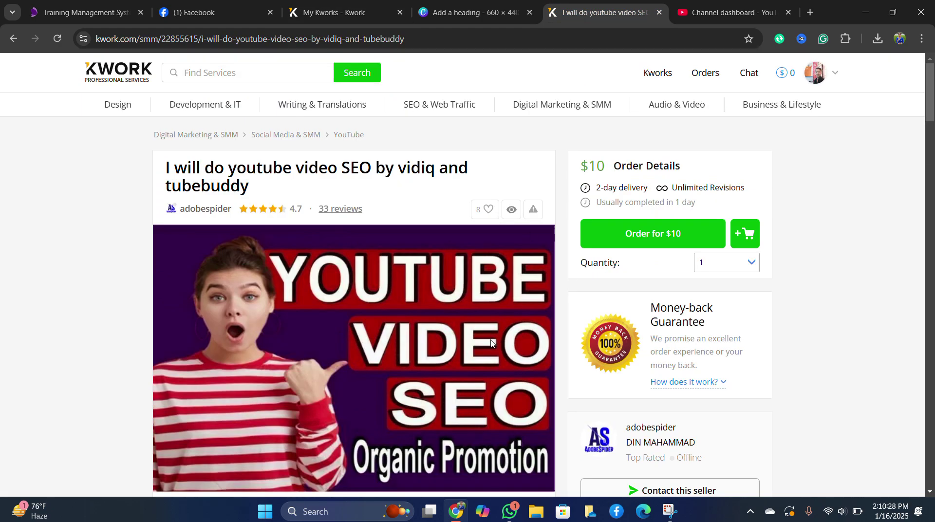
Go back to the My Kworks page and reload it.
left_click(340, 9)
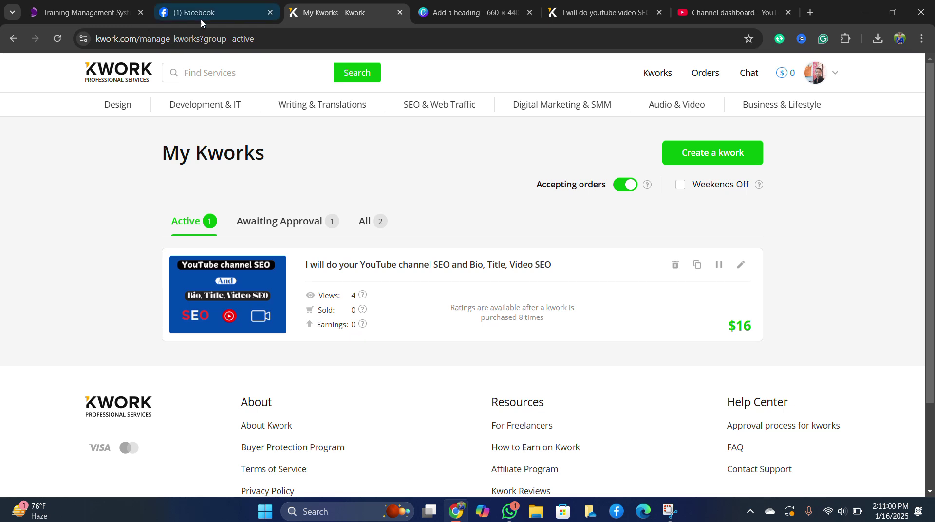
left_click(56, 41)
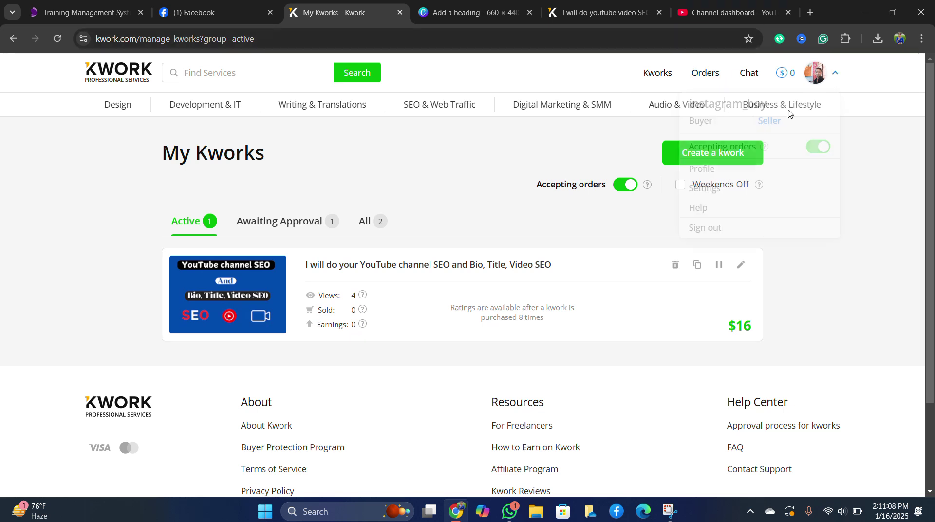
Start Auto Refresh Plus reloading My Kworks every 5 minutes, then view the reference gig.
left_click(779, 40)
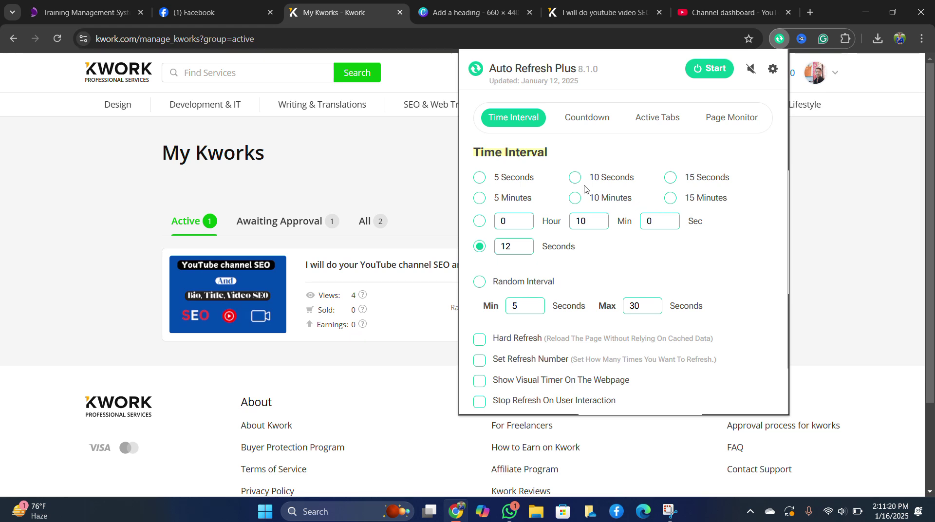
left_click(481, 200)
left_click(724, 69)
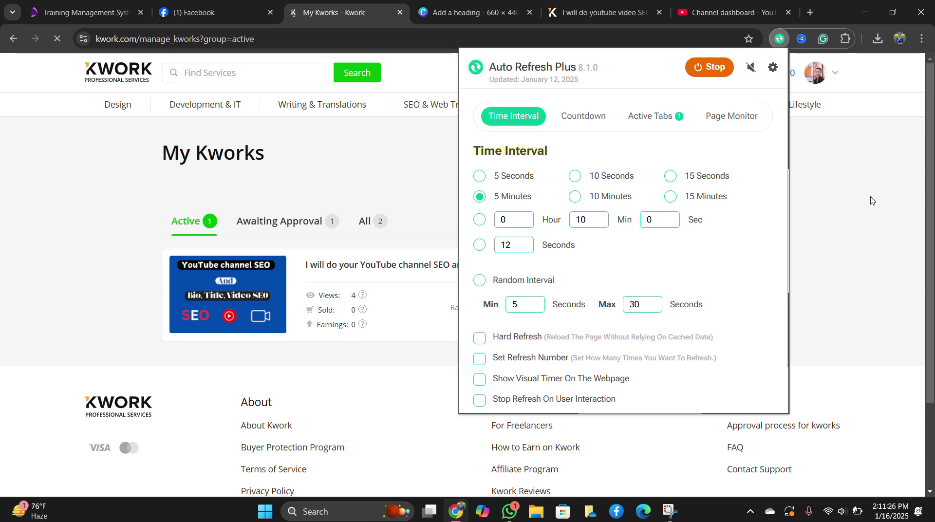
left_click(866, 263)
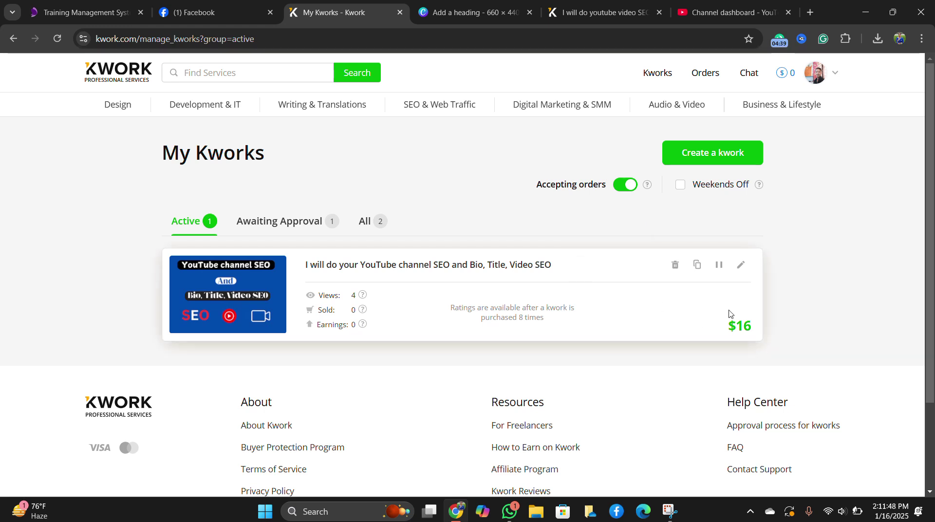
left_click(608, 14)
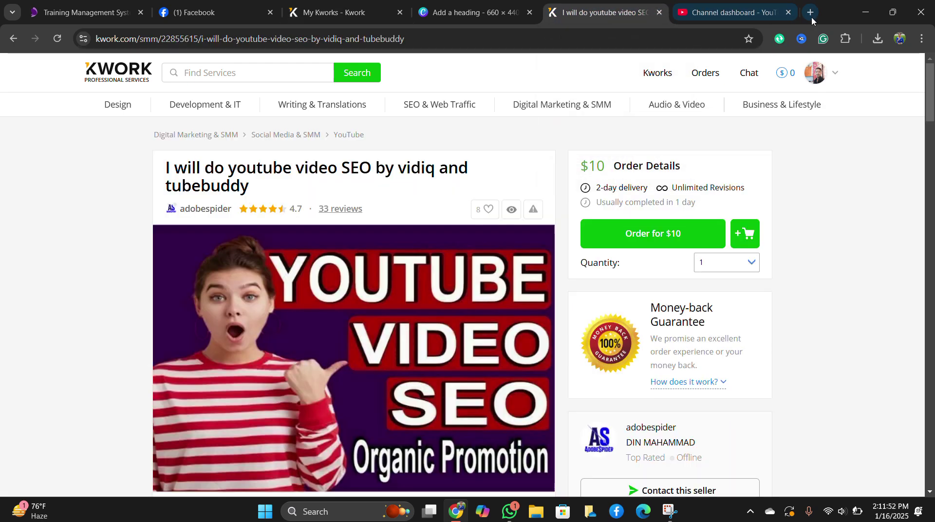
Load fiverr.com in a new browser tab, then open and close Auto Refresh Plus.
left_click(810, 12)
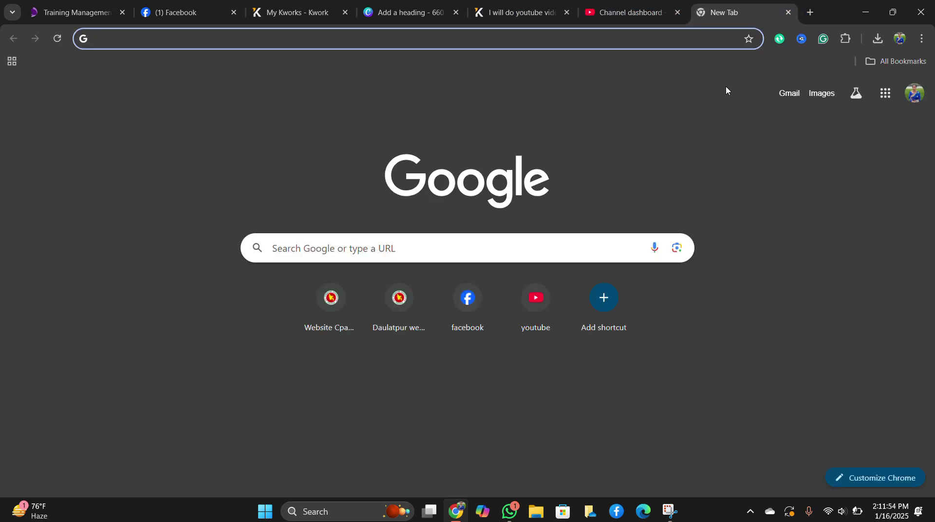
type("fiverr.com")
key("Return")
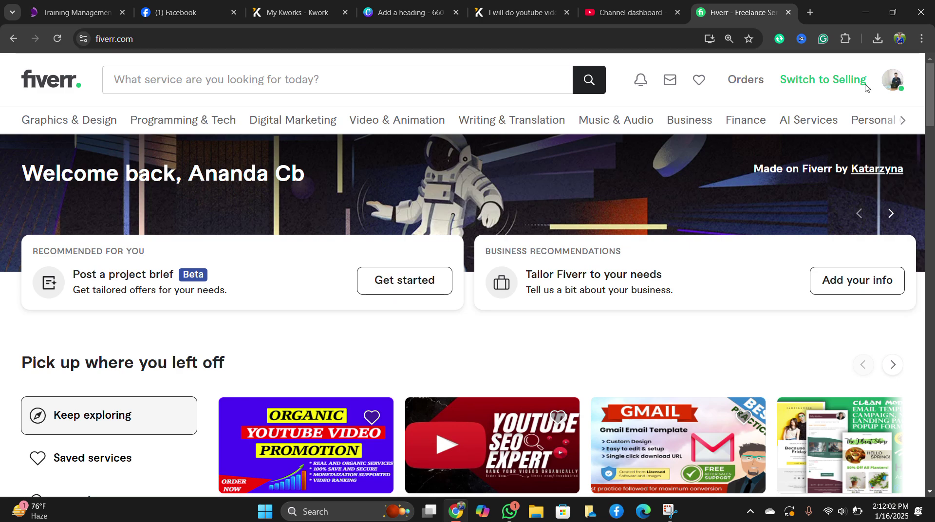
left_click(779, 38)
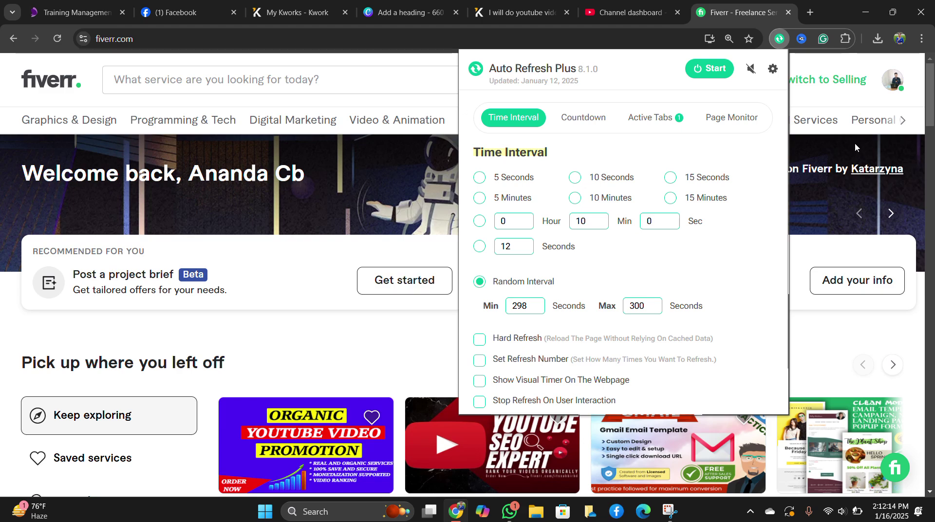
left_click(850, 331)
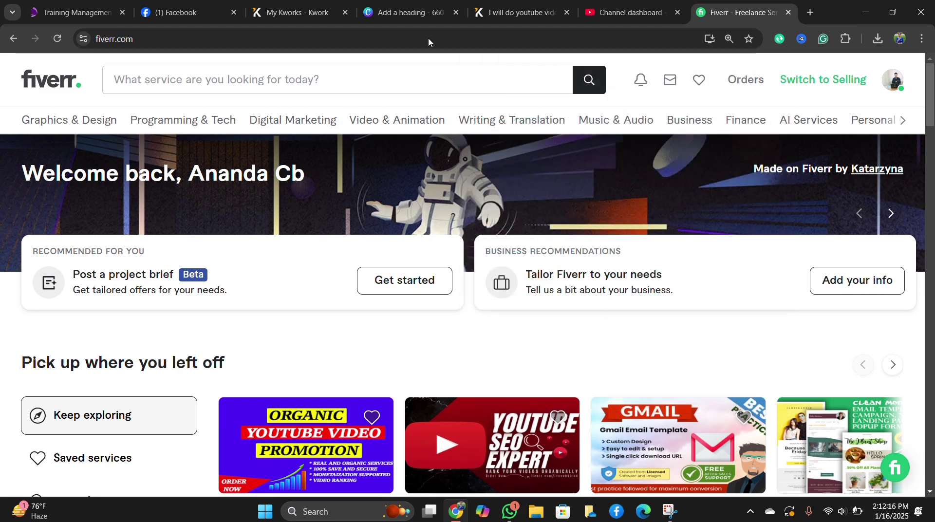
Close the YouTube Studio tab and return to the $10 vidiq and TubeBuddy SEO reference gig.
left_click(305, 14)
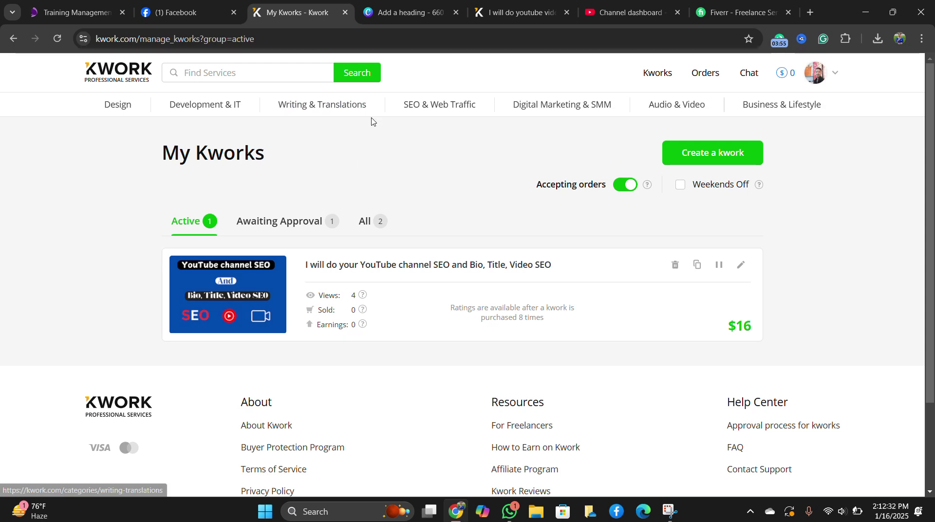
left_click(626, 8)
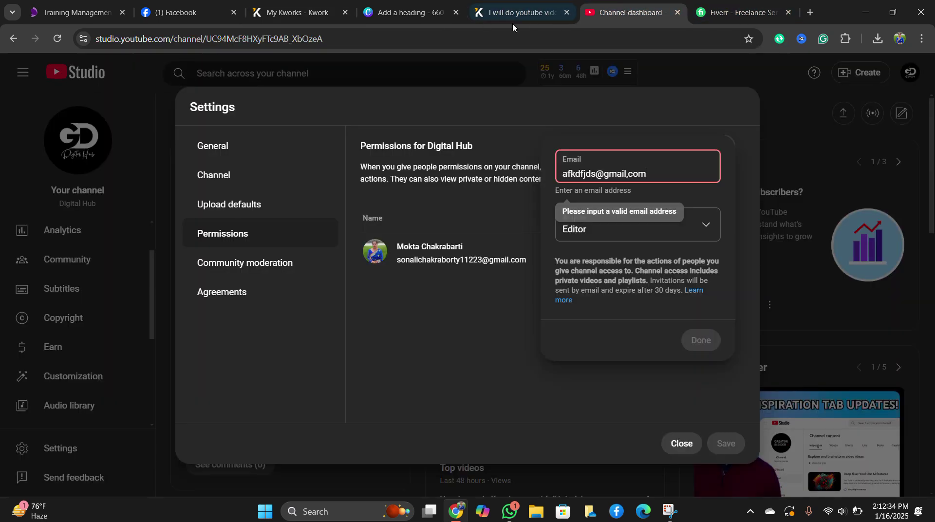
left_click(677, 12)
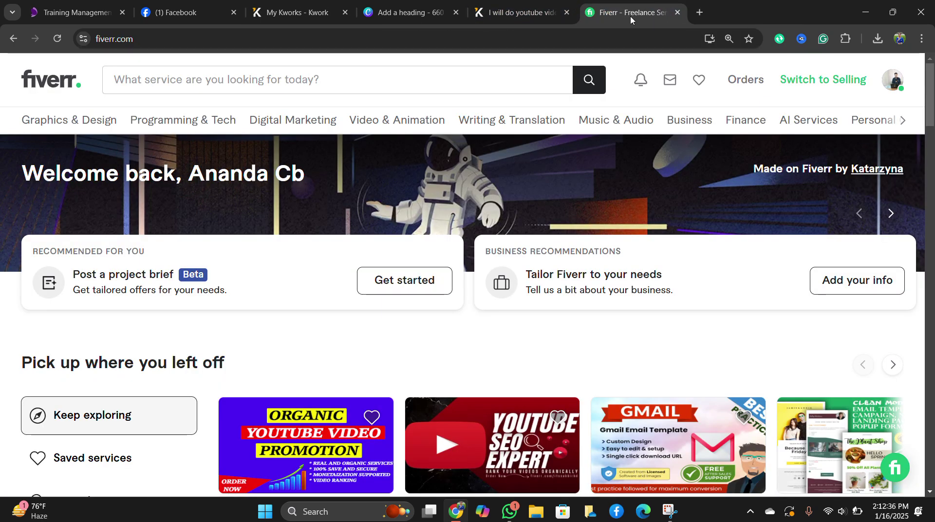
left_click(554, 13)
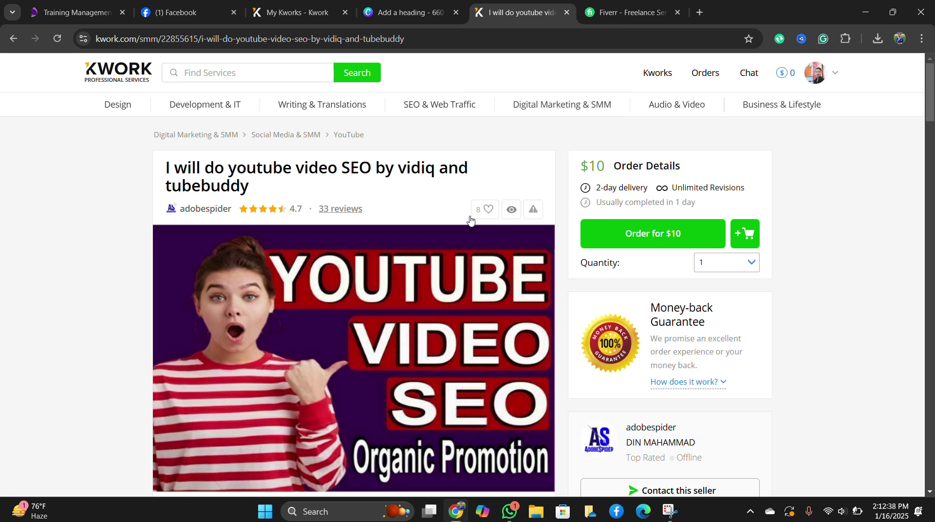